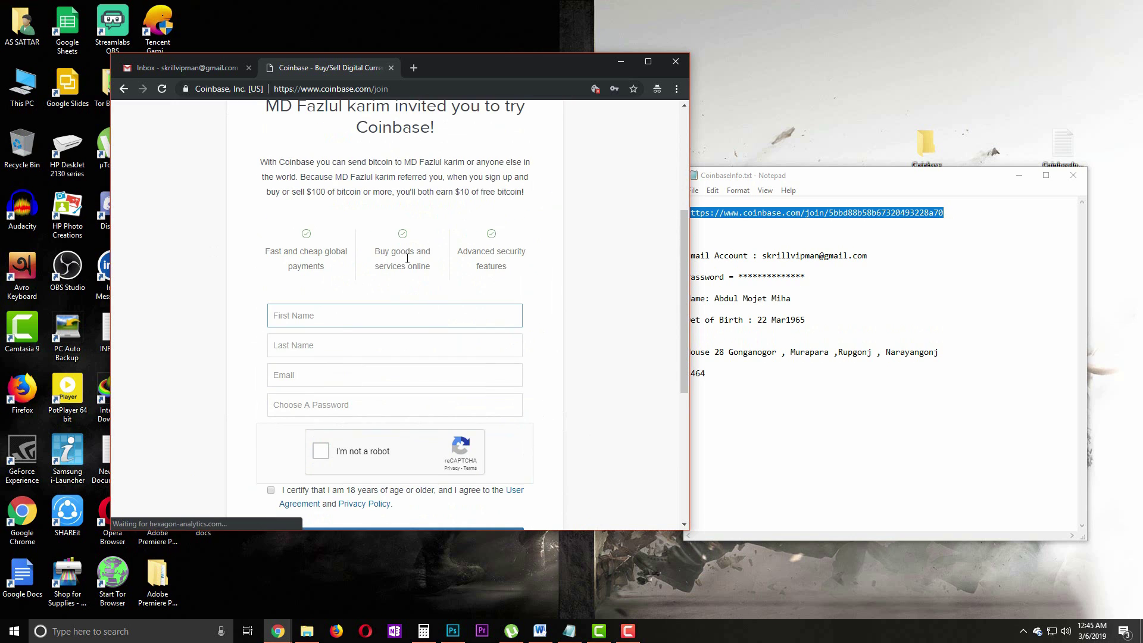
Click into the First Name field of the empty Coinbase referral registration form.
{"action": "left_click", "coordinate": [412, 316]}
Copy the name from the notes file into the First Name and Last Name fields.
{"action": "left_click", "coordinate": [714, 309]}
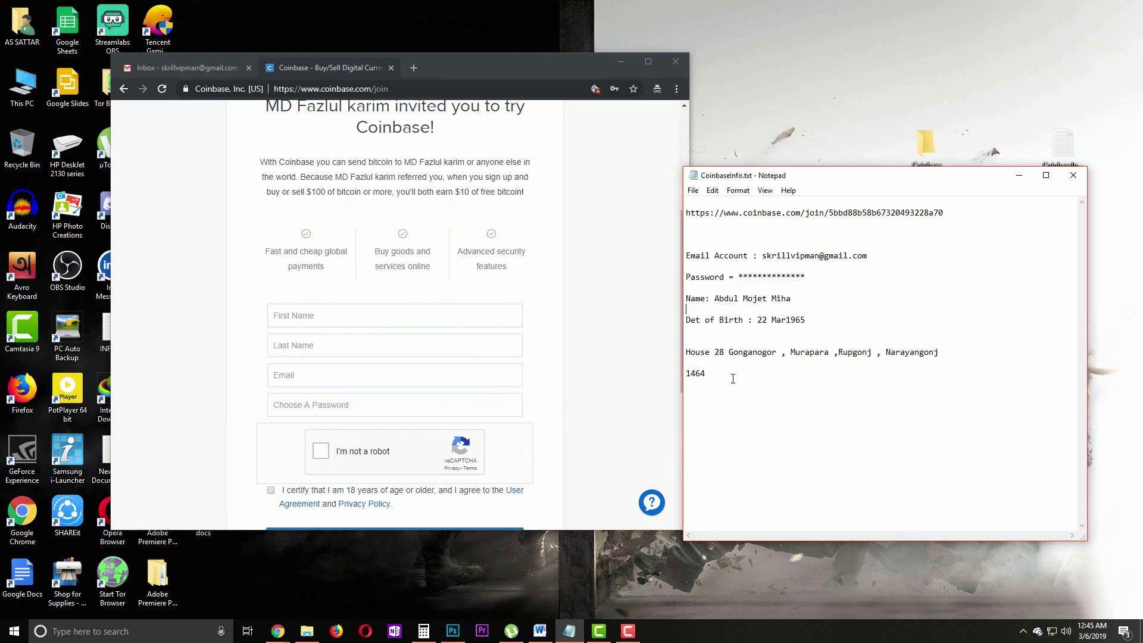
{"action": "left_click", "coordinate": [319, 321]}
{"action": "left_click", "coordinate": [224, 302]}
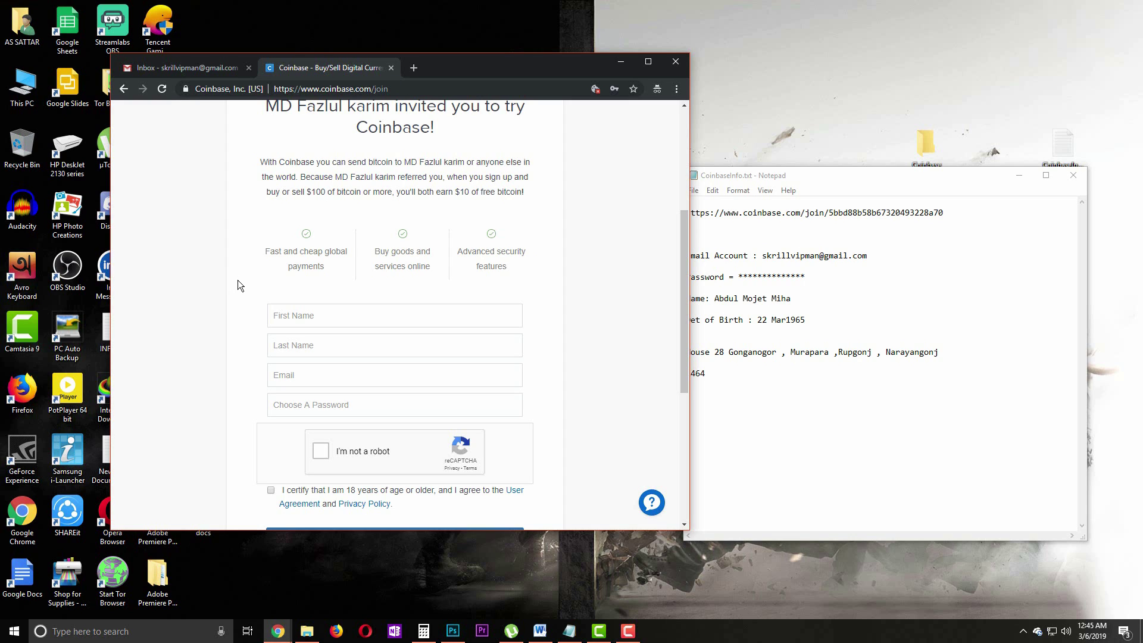
{"action": "left_click", "coordinate": [759, 285]}
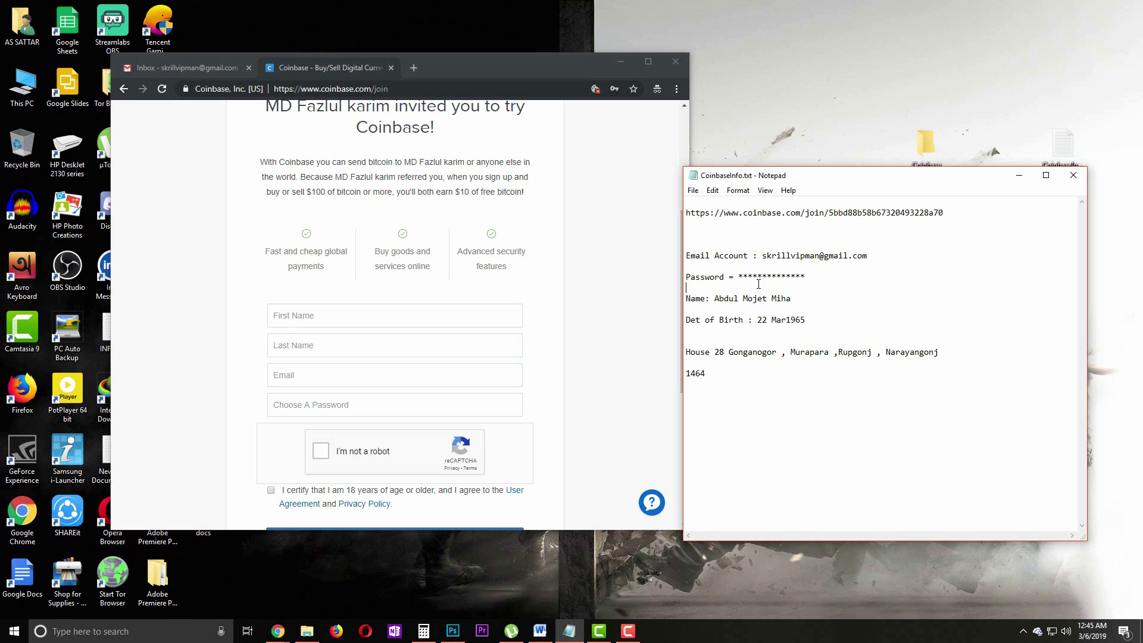
{"action": "left_click_drag", "start_coordinate": [770, 300], "coordinate": [718, 301]}
{"action": "left_click", "coordinate": [719, 300]}
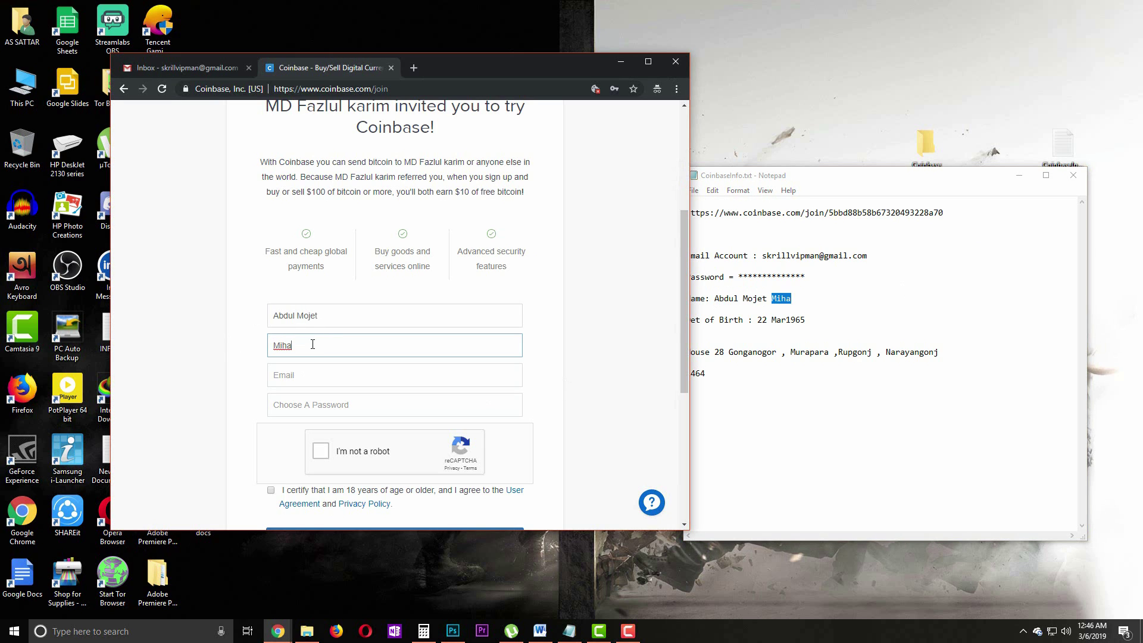
{"action": "left_click", "coordinate": [326, 311]}
{"action": "left_click", "coordinate": [301, 343]}
Paste the e-mail address from the notes and type a password rated GOOD.
{"action": "left_click", "coordinate": [798, 311]}
{"action": "left_click_drag", "start_coordinate": [806, 320], "coordinate": [759, 318]}
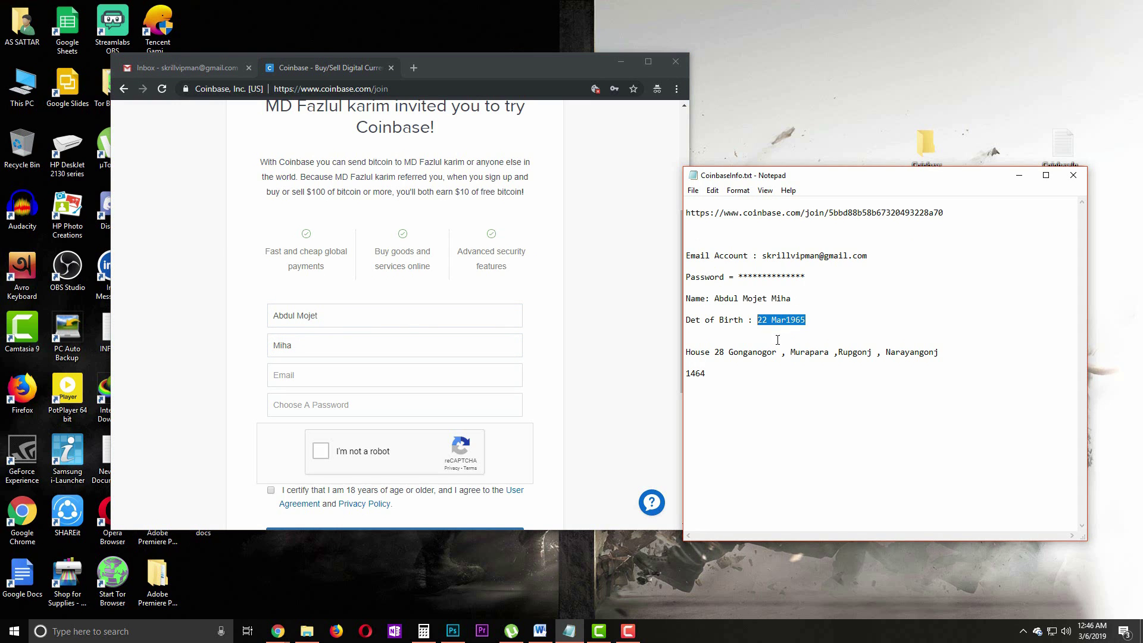
{"action": "double_click", "coordinate": [780, 257]}
{"action": "key", "text": "ctrl+c"}
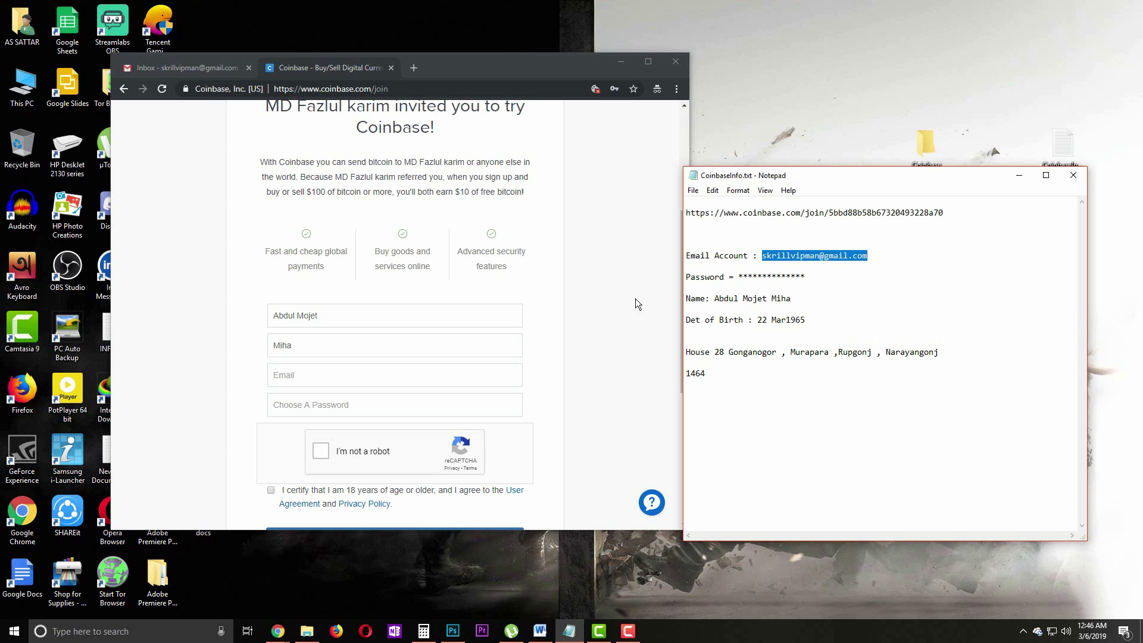
{"action": "left_click", "coordinate": [392, 367]}
{"action": "key", "text": "ctrl+v"}
{"action": "left_click", "coordinate": [358, 405]}
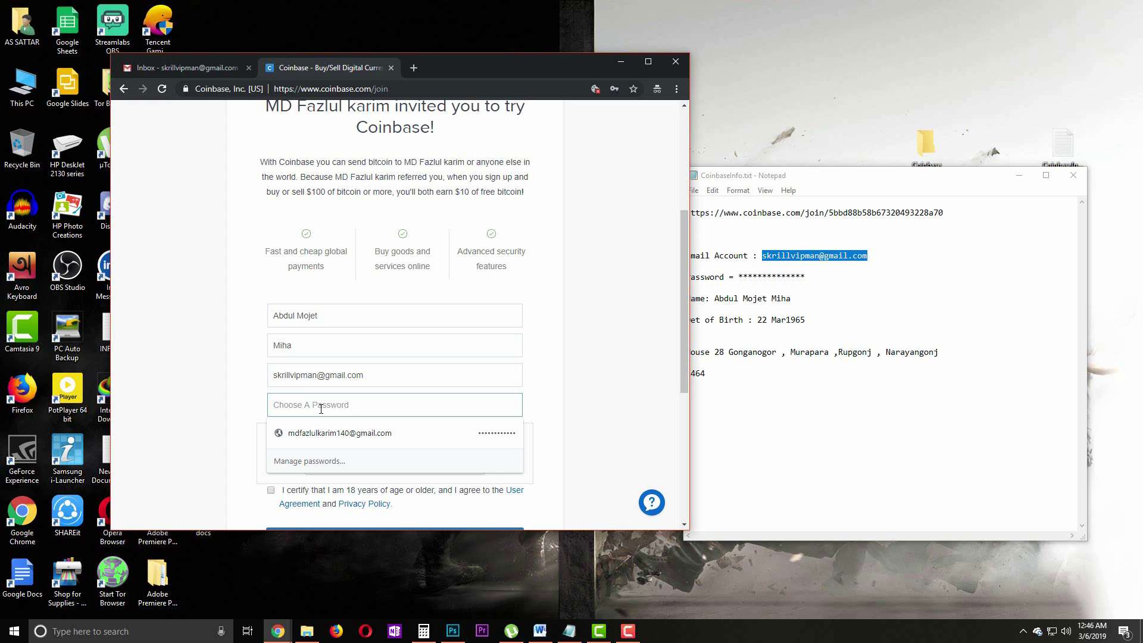
{"action": "type", "text": "************"}
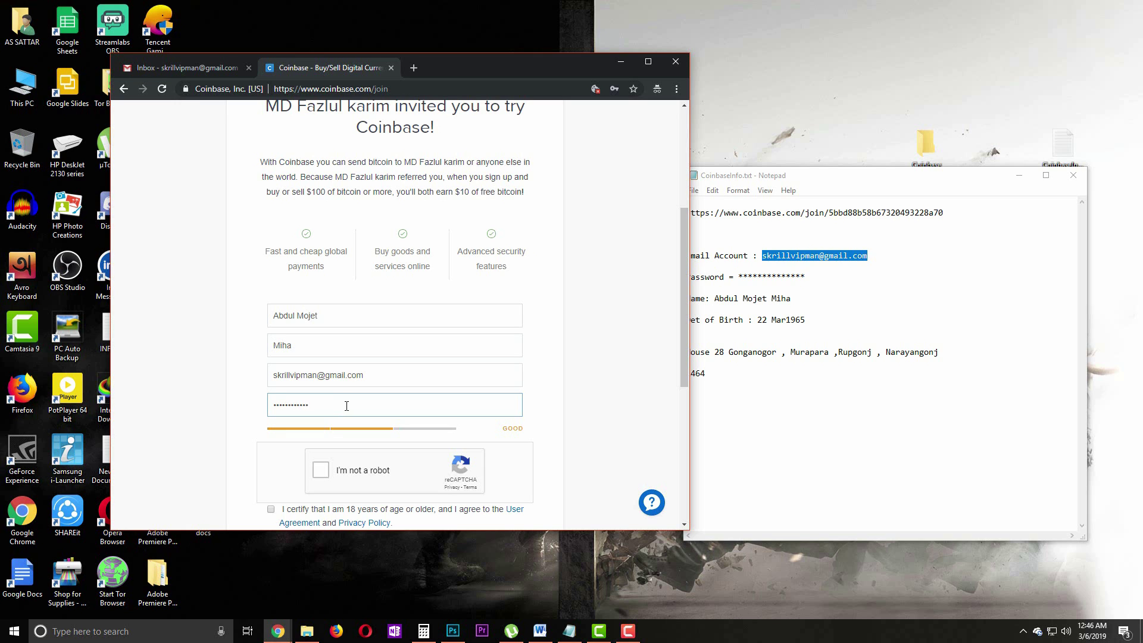
{"action": "scroll", "coordinate": [339, 412], "scroll_direction": "down", "scroll_amount": 3}
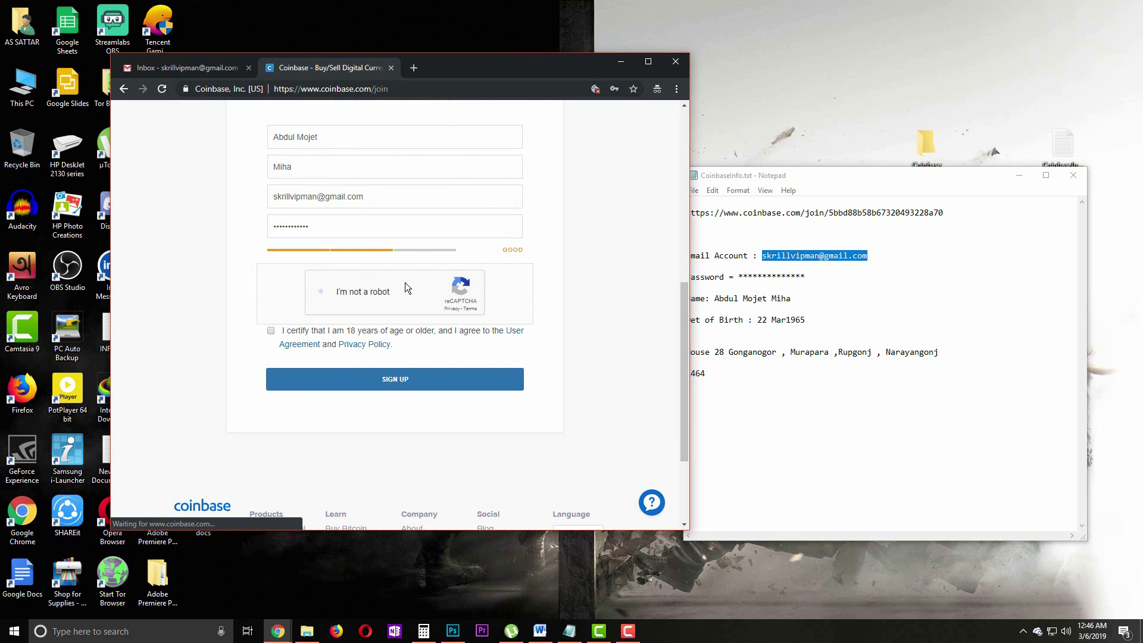
Pass the I'm not a robot check by marking the crosswalk images.
{"action": "left_click", "coordinate": [321, 292]}
{"action": "left_click", "coordinate": [451, 231]}
{"action": "left_click", "coordinate": [369, 309]}
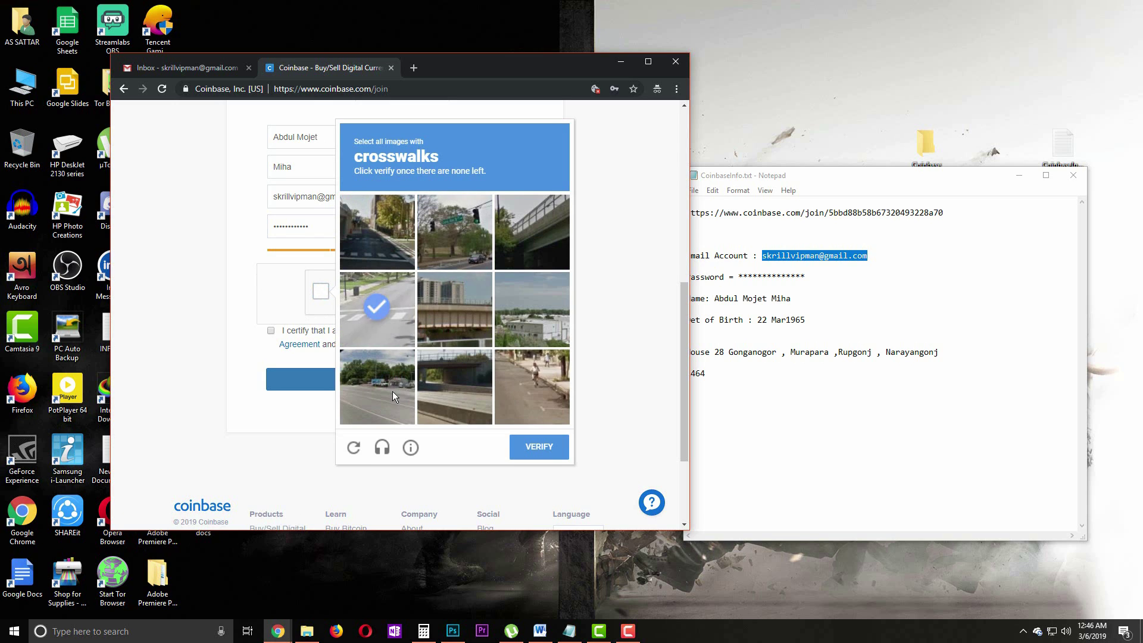
{"action": "left_click", "coordinate": [409, 225]}
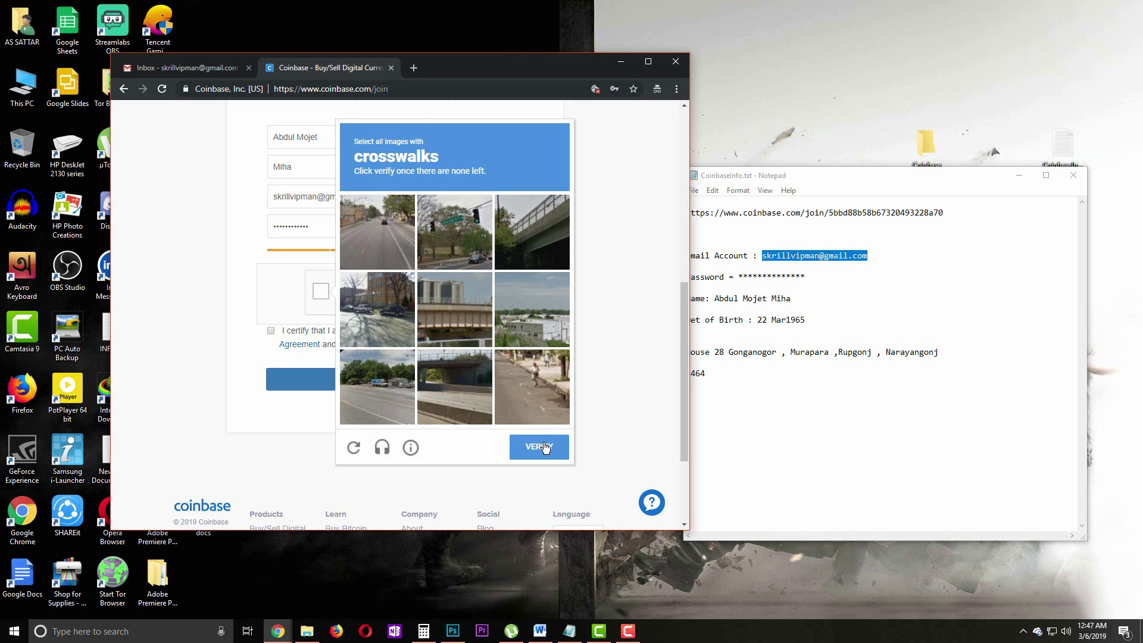
{"action": "left_click", "coordinate": [527, 448]}
Accept the age and terms statement and submit the sign-up form.
{"action": "left_click", "coordinate": [271, 332]}
{"action": "scroll", "coordinate": [482, 271], "scroll_direction": "up", "scroll_amount": 3}
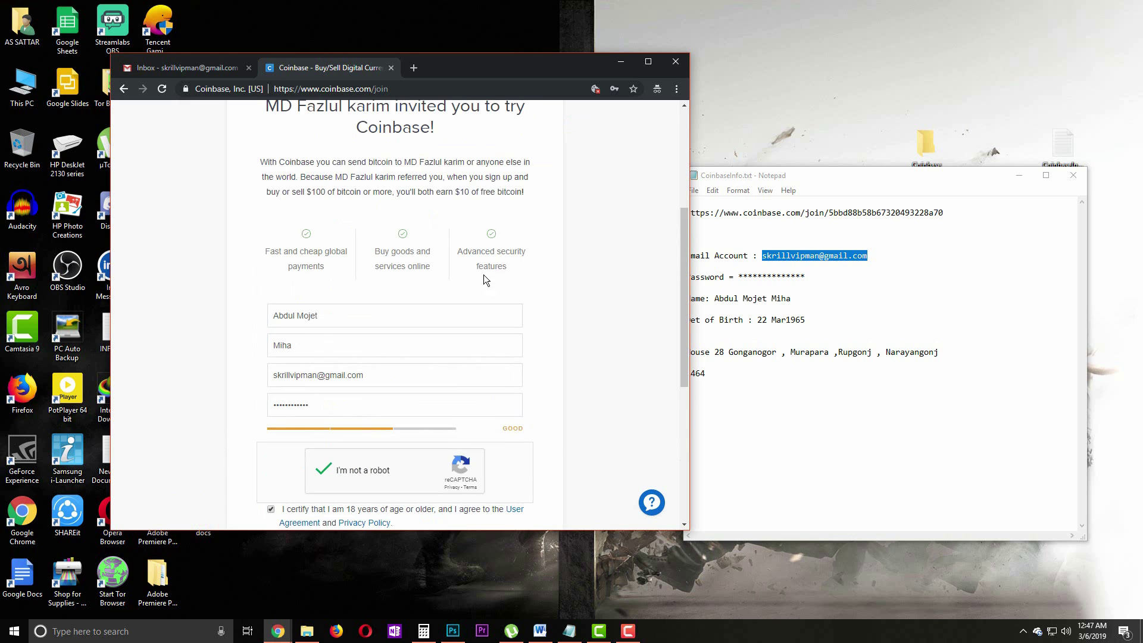
{"action": "scroll", "coordinate": [508, 302], "scroll_direction": "down", "scroll_amount": 5}
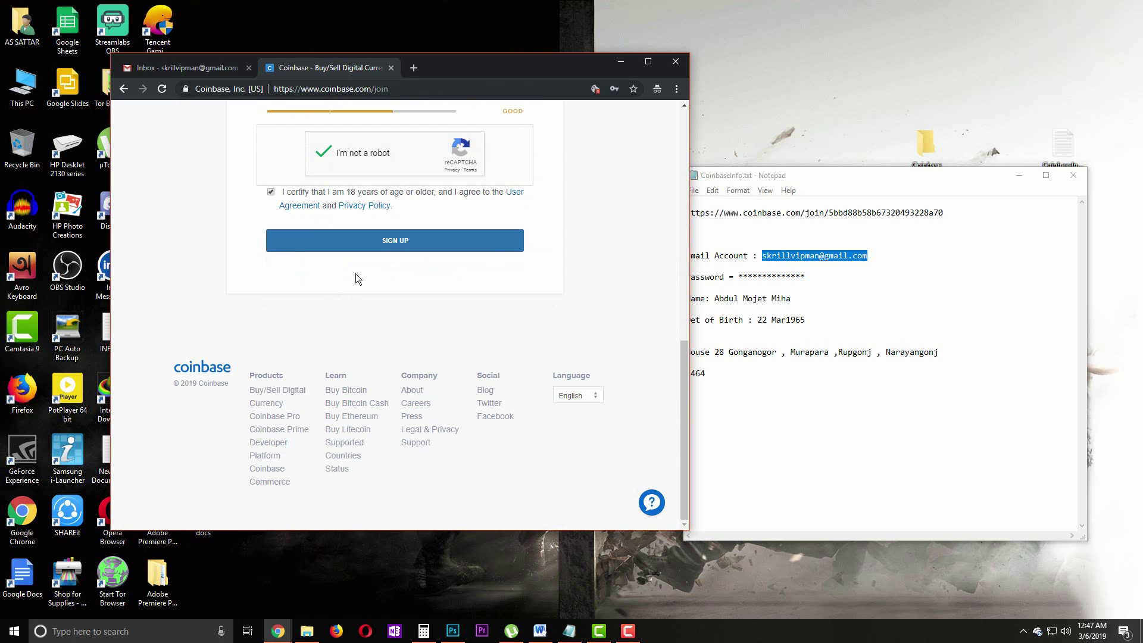
{"action": "left_click_drag", "start_coordinate": [822, 213], "coordinate": [973, 222]}
{"action": "scroll", "coordinate": [420, 328], "scroll_direction": "up", "scroll_amount": 3}
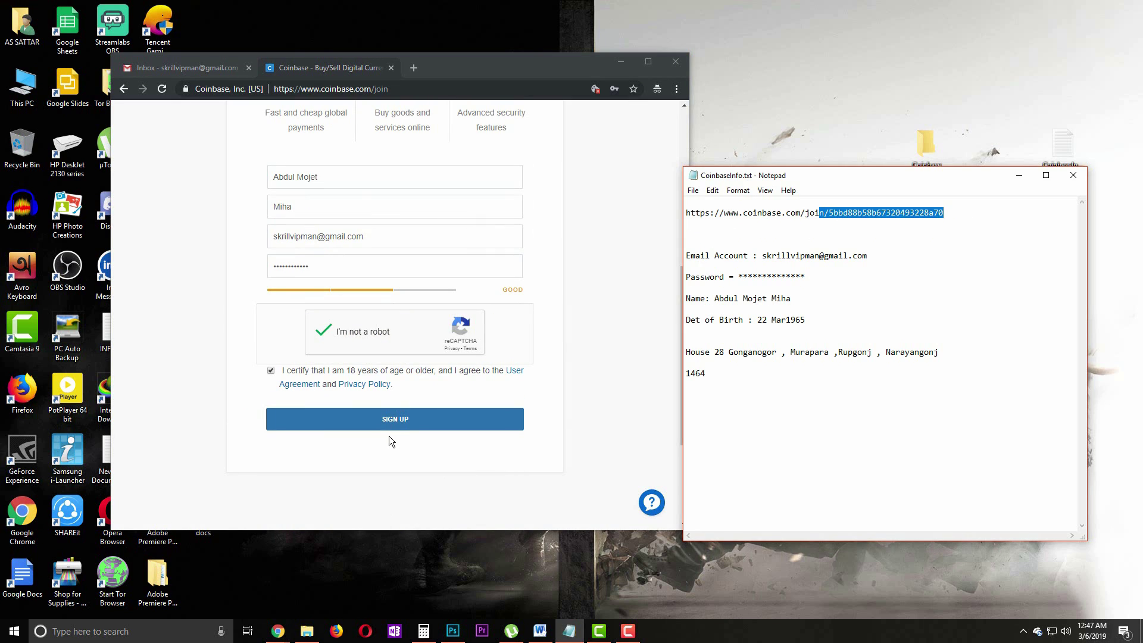
{"action": "left_click", "coordinate": [392, 420]}
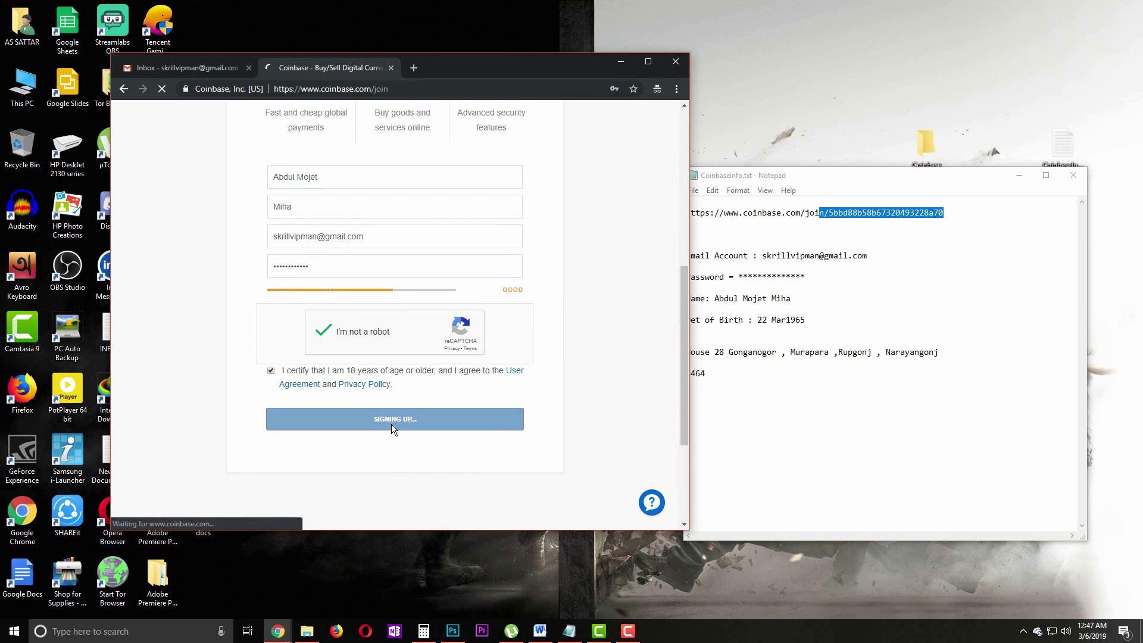
Check Gmail for the verification email and maximize the Chrome window.
{"action": "left_click", "coordinate": [192, 65]}
{"action": "left_click", "coordinate": [316, 68]}
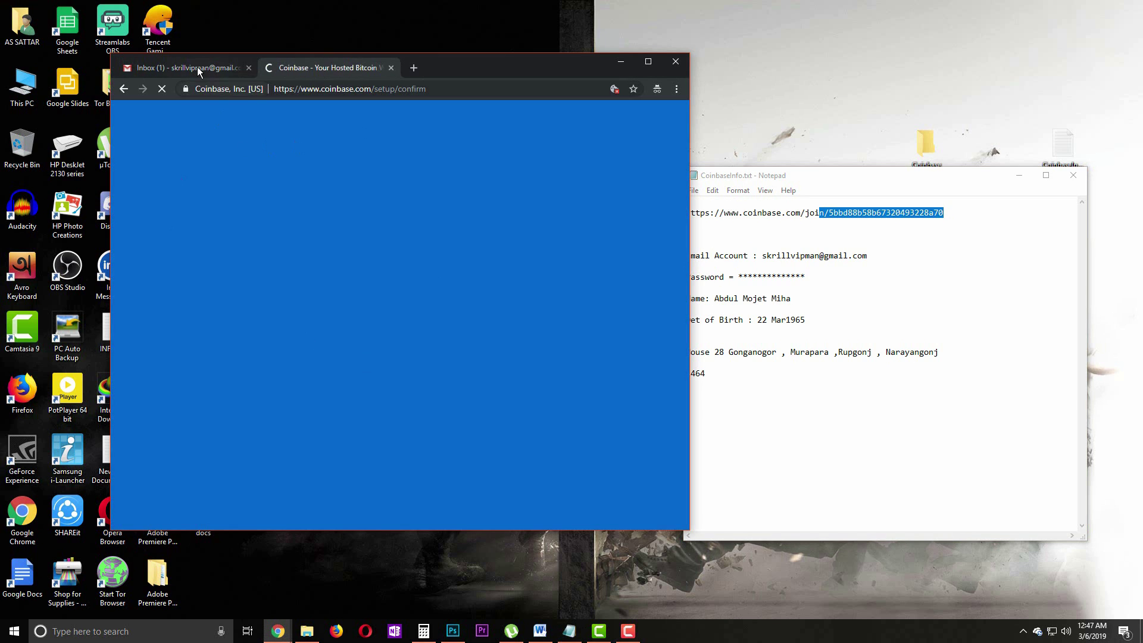
{"action": "left_click", "coordinate": [198, 67]}
{"action": "key", "text": "ctrl+Tab"}
{"action": "key", "text": "super+Up"}
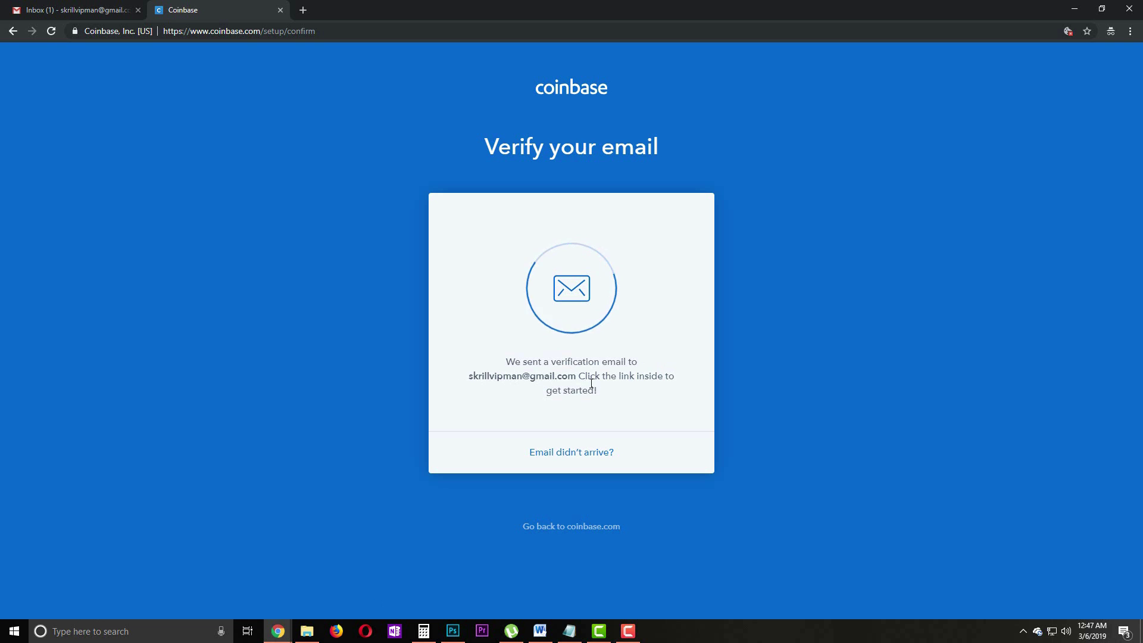
{"action": "left_click", "coordinate": [59, 10]}
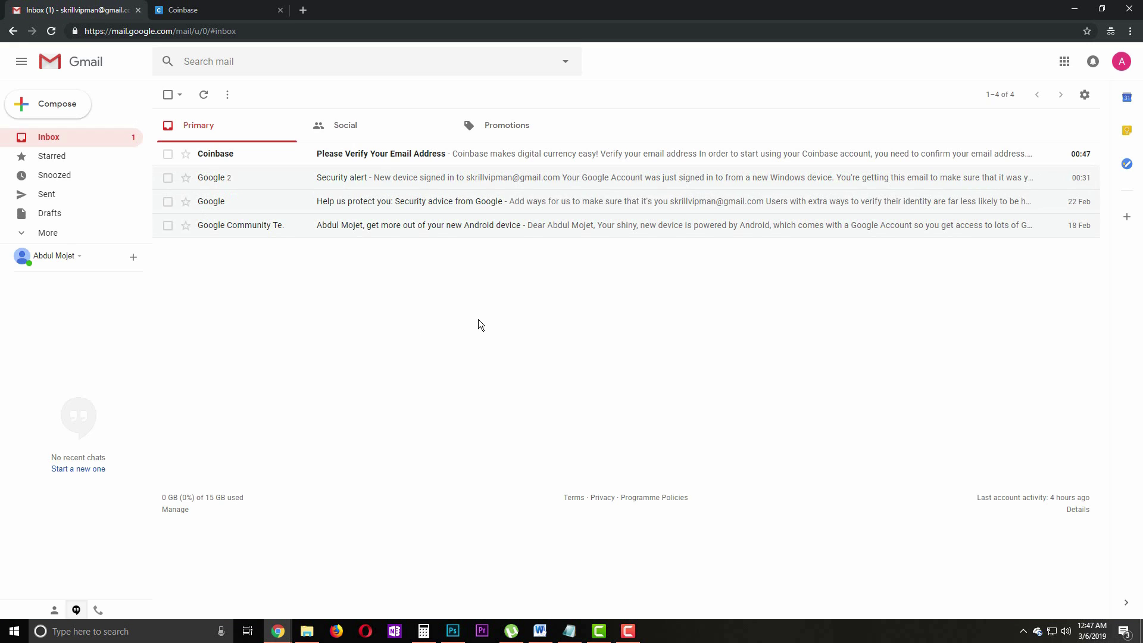
Open Coinbase's 'Please Verify Your Email Address' message and confirm the e-mail address.
{"action": "left_click", "coordinate": [391, 150]}
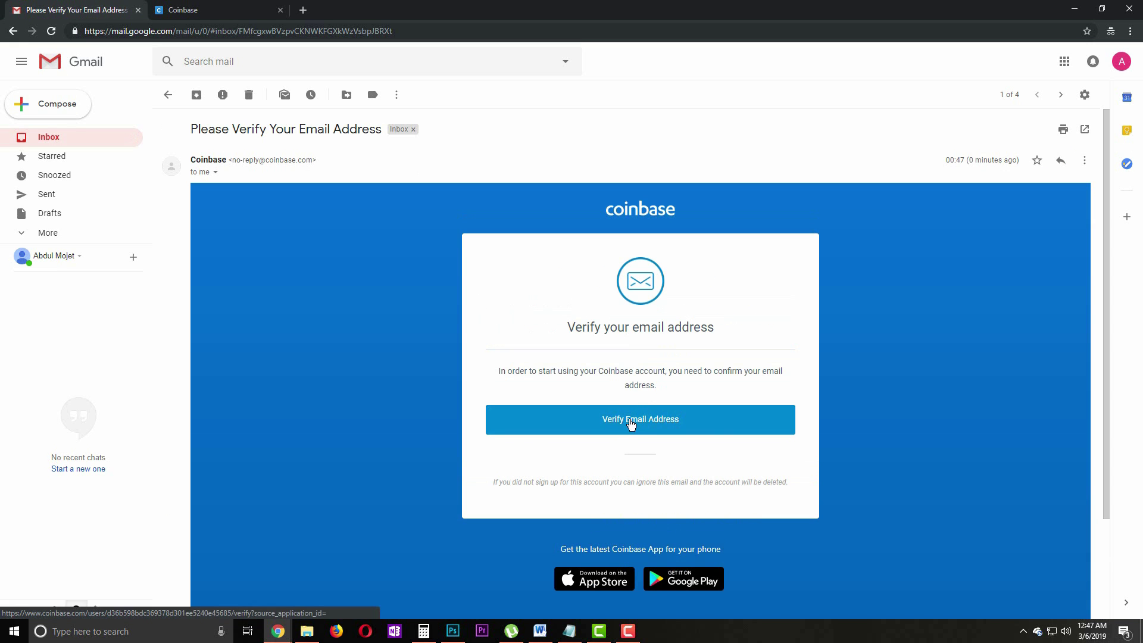
{"action": "left_click", "coordinate": [631, 424]}
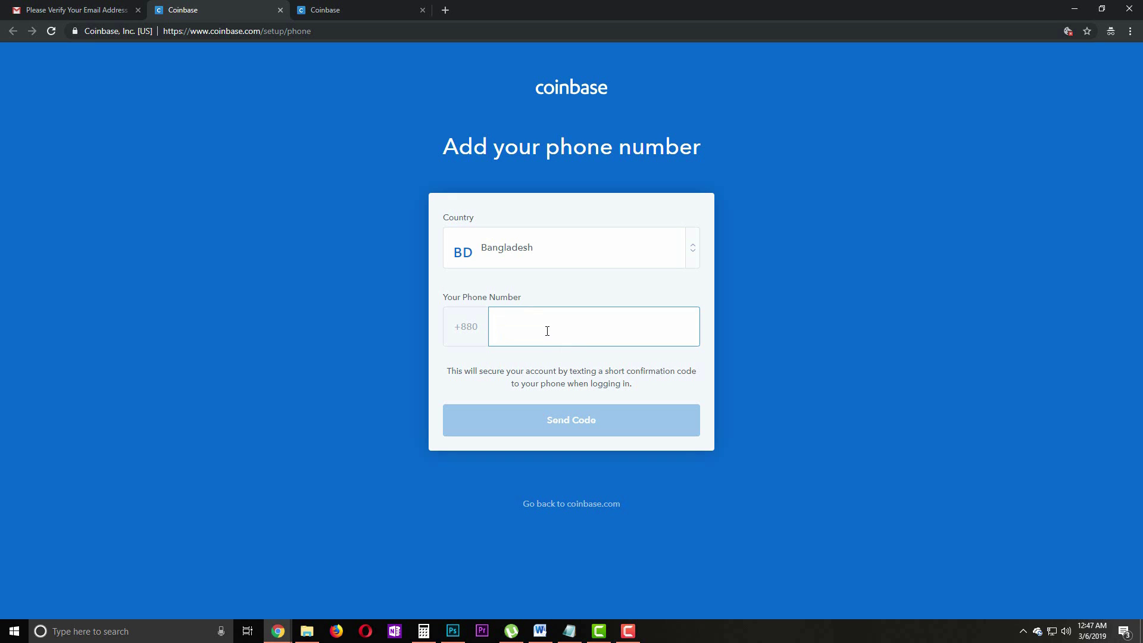
Paste the phone number, request the SMS code, and enter the seven-digit texted code.
{"action": "key", "text": "ctrl+v"}
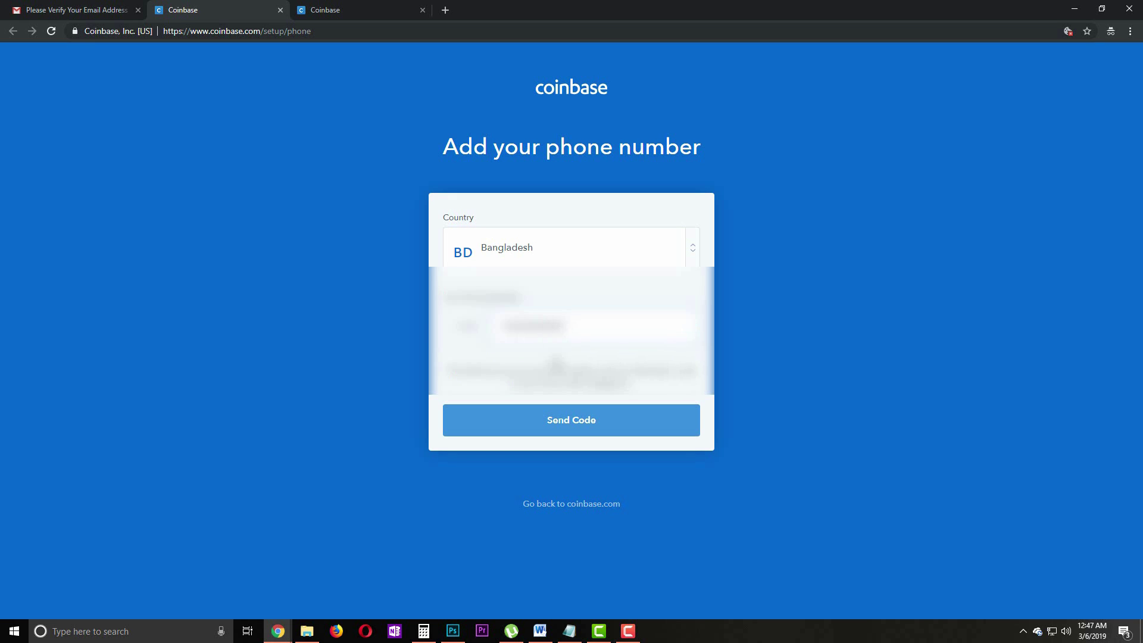
{"action": "left_click", "coordinate": [535, 420]}
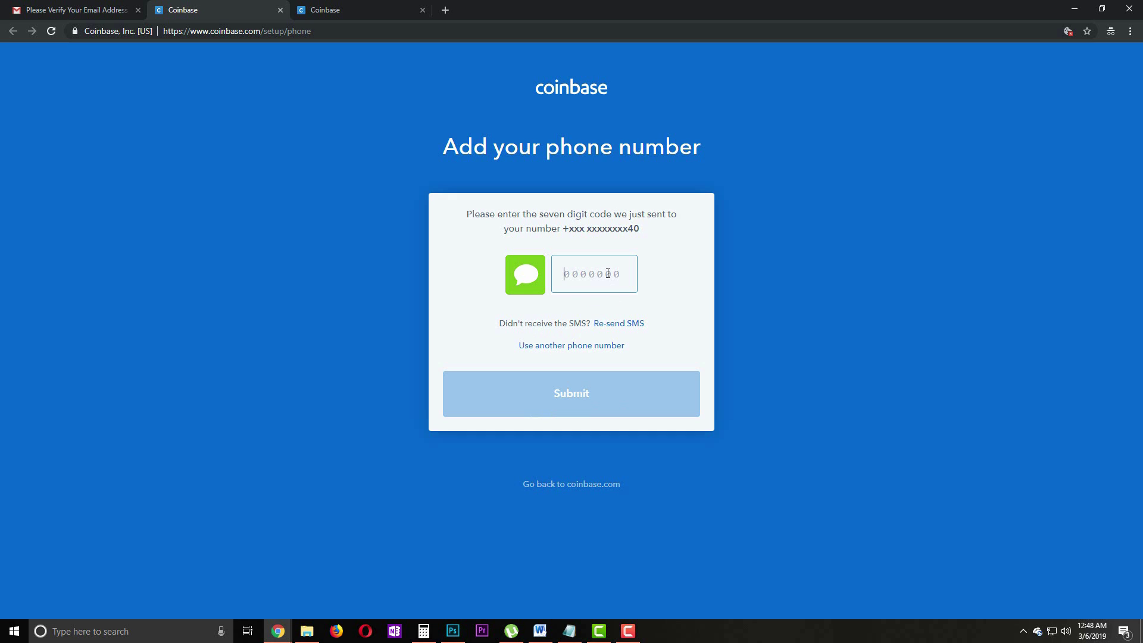
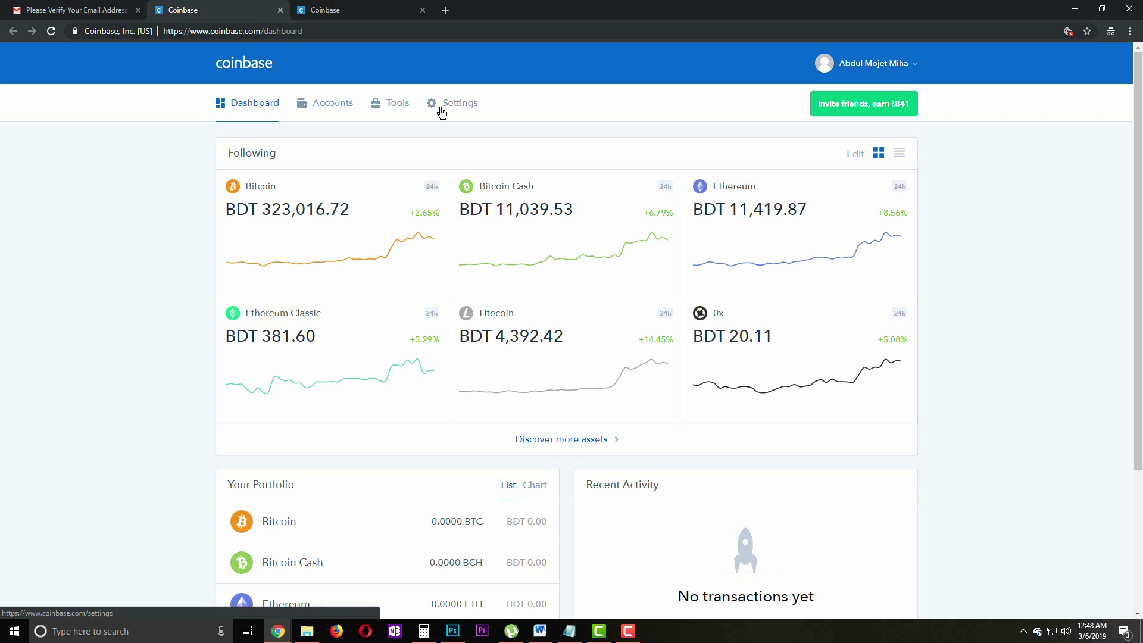
Open account Settings showing the verified email, then bring up the CoinbaseInfo.txt notes.
{"action": "scroll", "coordinate": [440, 113], "scroll_direction": "down", "scroll_amount": 3}
{"action": "scroll", "coordinate": [493, 278], "scroll_direction": "up", "scroll_amount": 3}
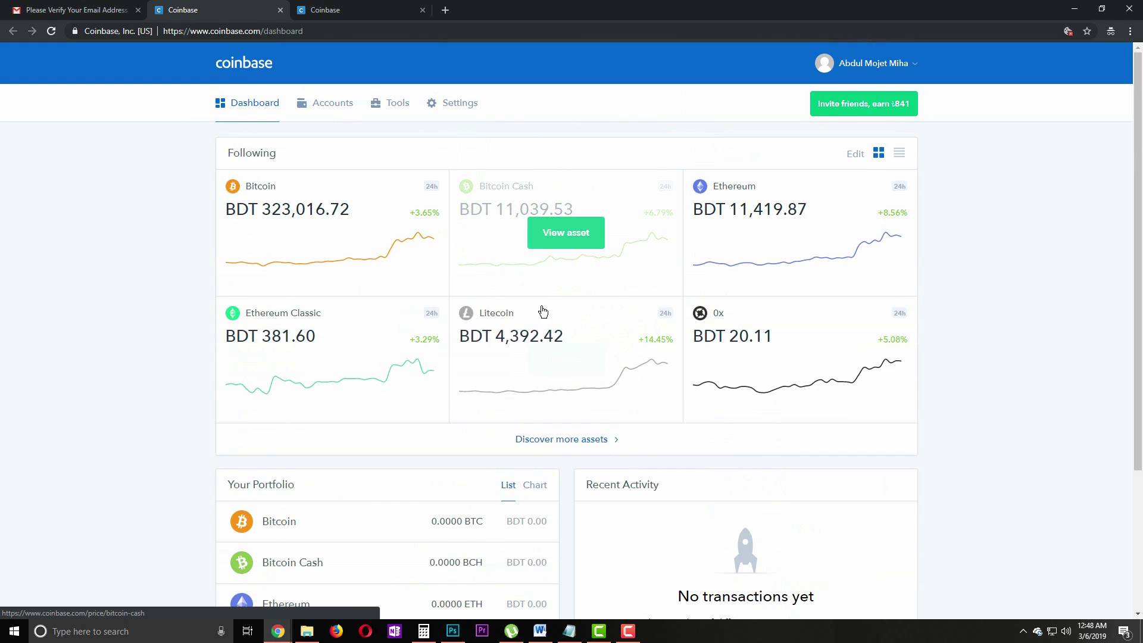
{"action": "scroll", "coordinate": [518, 375], "scroll_direction": "down", "scroll_amount": 3}
{"action": "scroll", "coordinate": [831, 345], "scroll_direction": "up", "scroll_amount": 3}
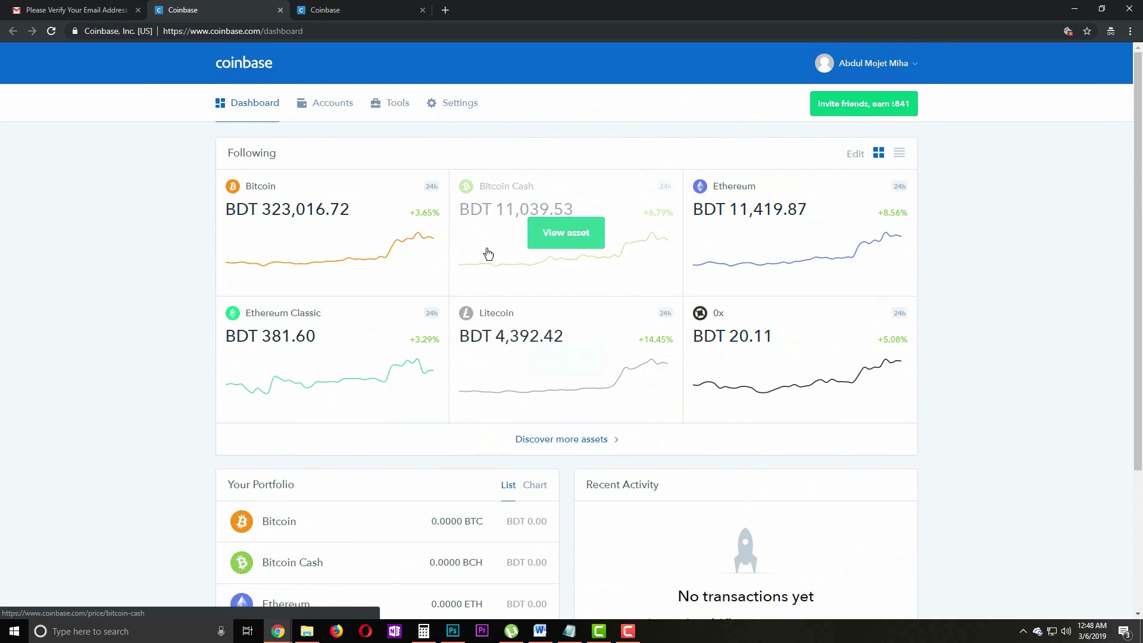
{"action": "left_click", "coordinate": [469, 100]}
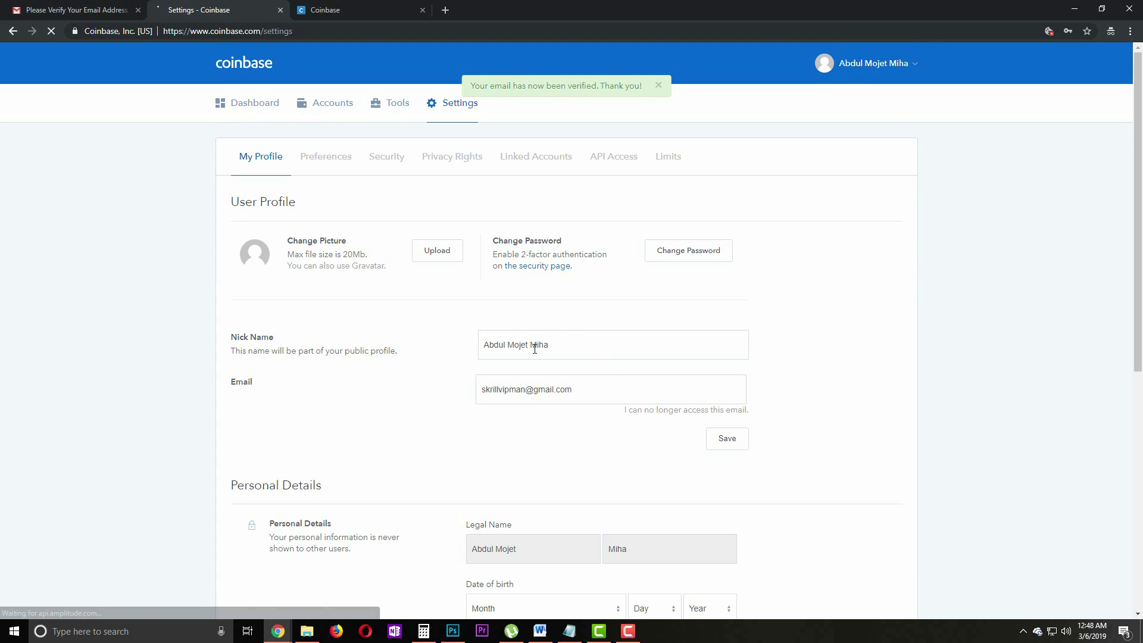
{"action": "scroll", "coordinate": [597, 352], "scroll_direction": "down", "scroll_amount": 3}
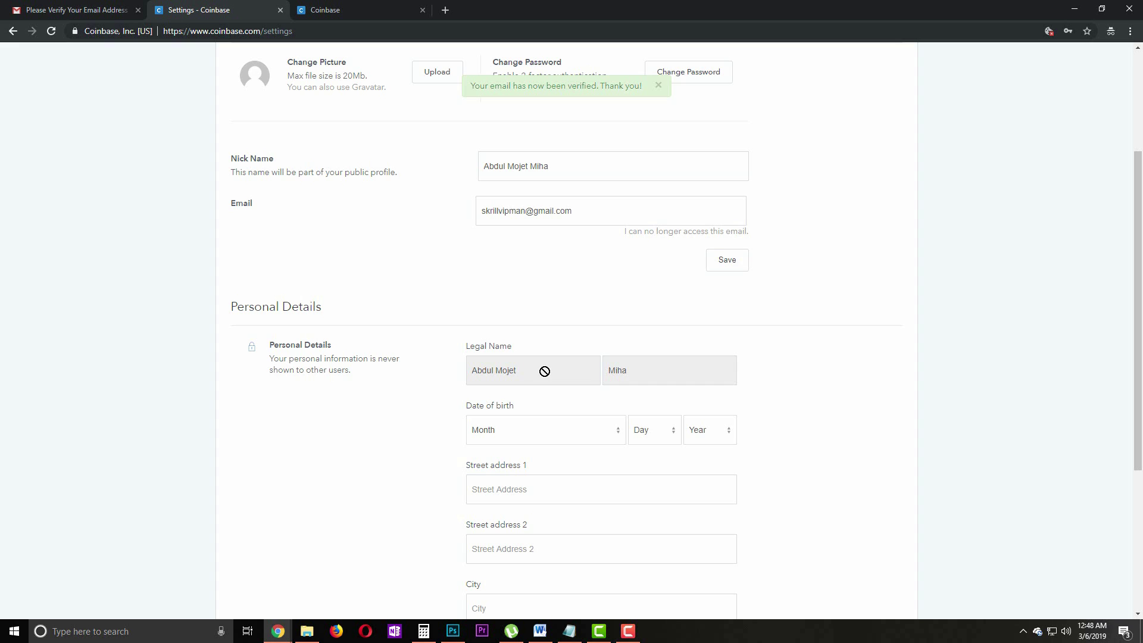
{"action": "left_click", "coordinate": [570, 631]}
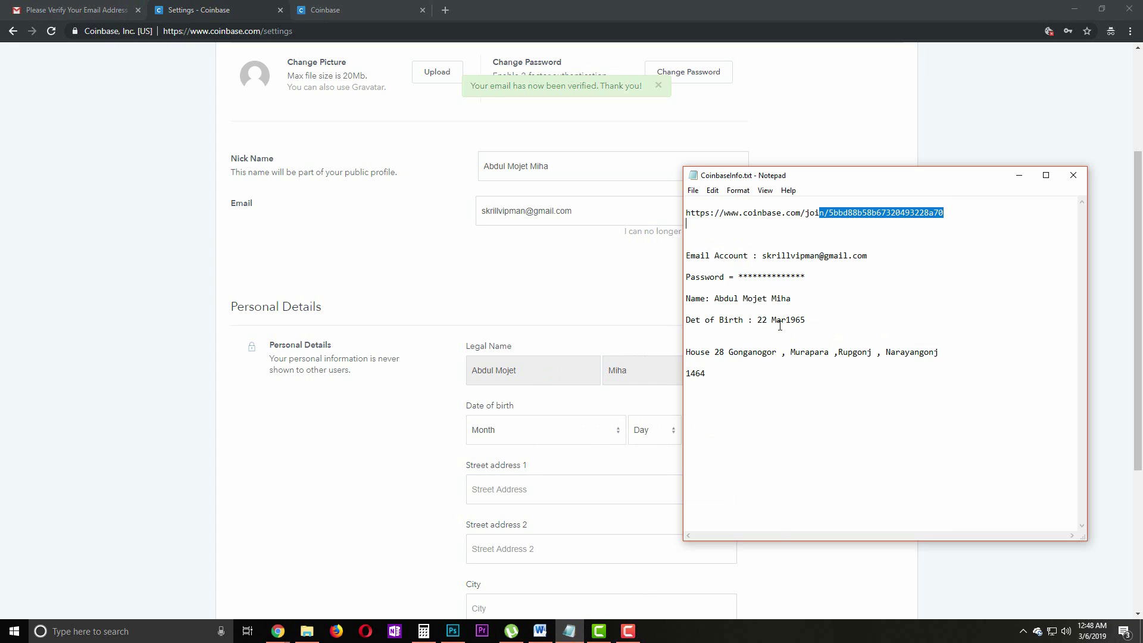
Choose the birth month, day and year in Personal Details.
{"action": "left_click", "coordinate": [543, 431]}
{"action": "left_click", "coordinate": [504, 482]}
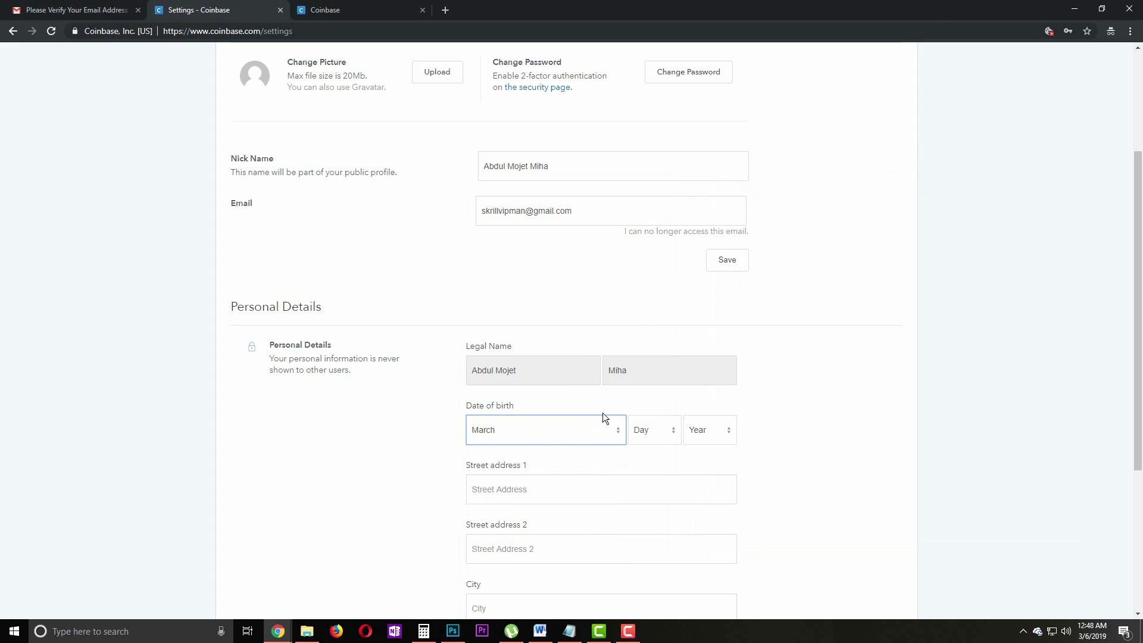
{"action": "left_click", "coordinate": [652, 431]}
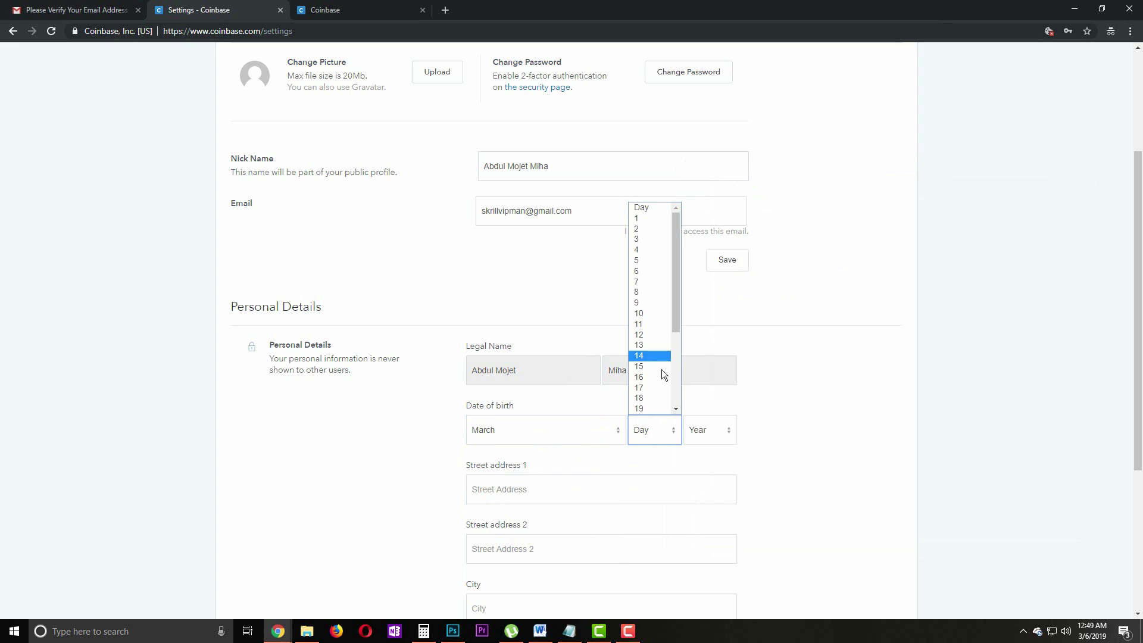
{"action": "left_click", "coordinate": [658, 332]}
{"action": "left_click", "coordinate": [710, 430]}
{"action": "left_click_drag", "start_coordinate": [729, 243], "coordinate": [732, 259]}
Paste the address from the notes into Street address 1, moving the district to line 2.
{"action": "key", "text": "alt+Tab"}
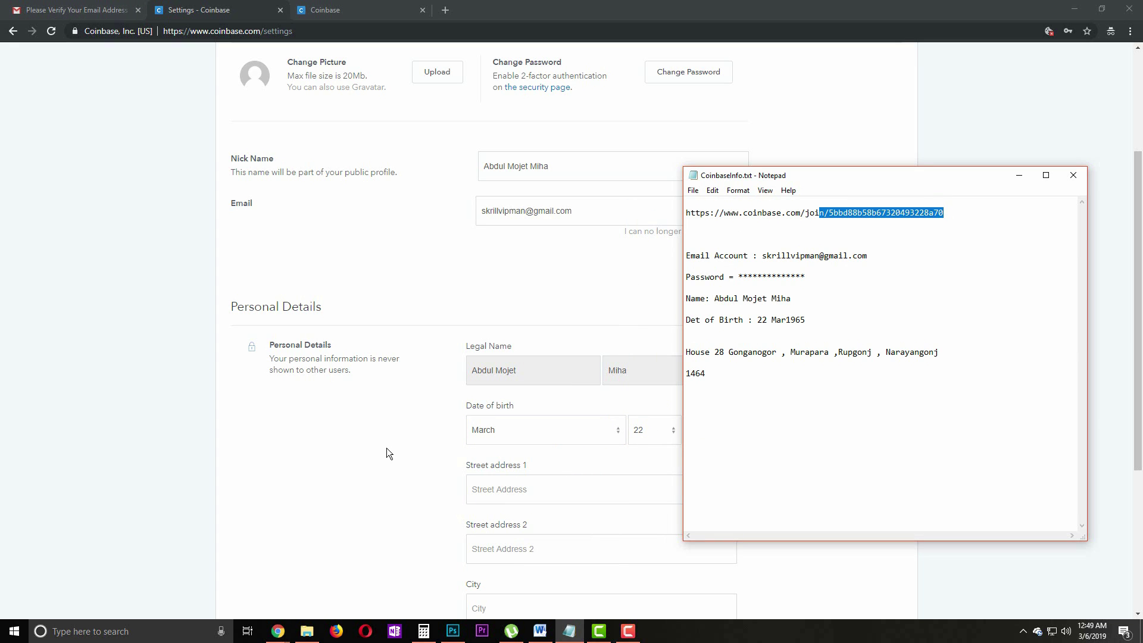
{"action": "left_click_drag", "start_coordinate": [686, 352], "coordinate": [939, 352]}
{"action": "key", "text": "ctrl+c"}
{"action": "left_click", "coordinate": [498, 479]}
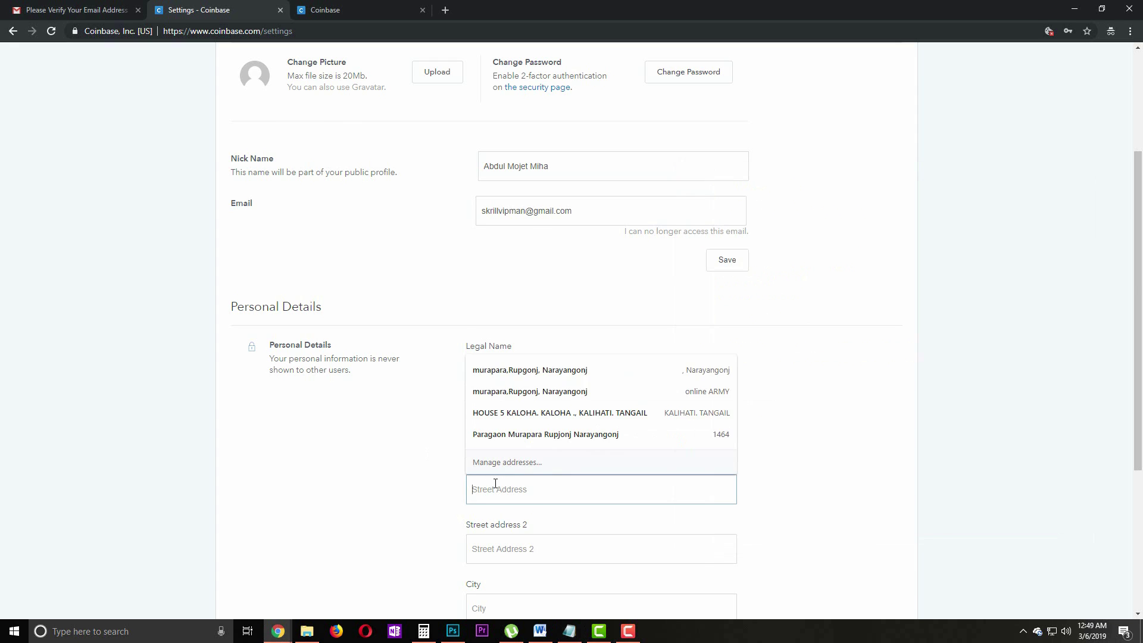
{"action": "key", "text": "ctrl+v"}
{"action": "scroll", "coordinate": [562, 280], "scroll_direction": "down", "scroll_amount": 4}
{"action": "double_click", "coordinate": [658, 238]}
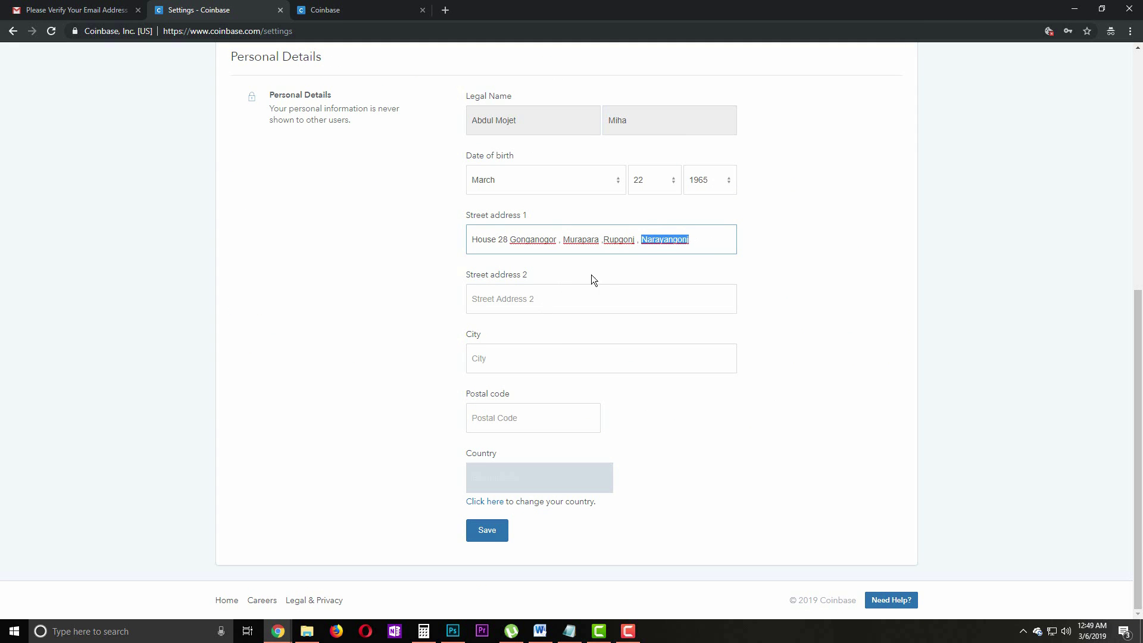
{"action": "key", "text": "ctrl+x"}
{"action": "left_click", "coordinate": [582, 298]}
{"action": "key", "text": "ctrl+v"}
Enter the city and postal code, then save the personal details.
{"action": "left_click", "coordinate": [480, 360]}
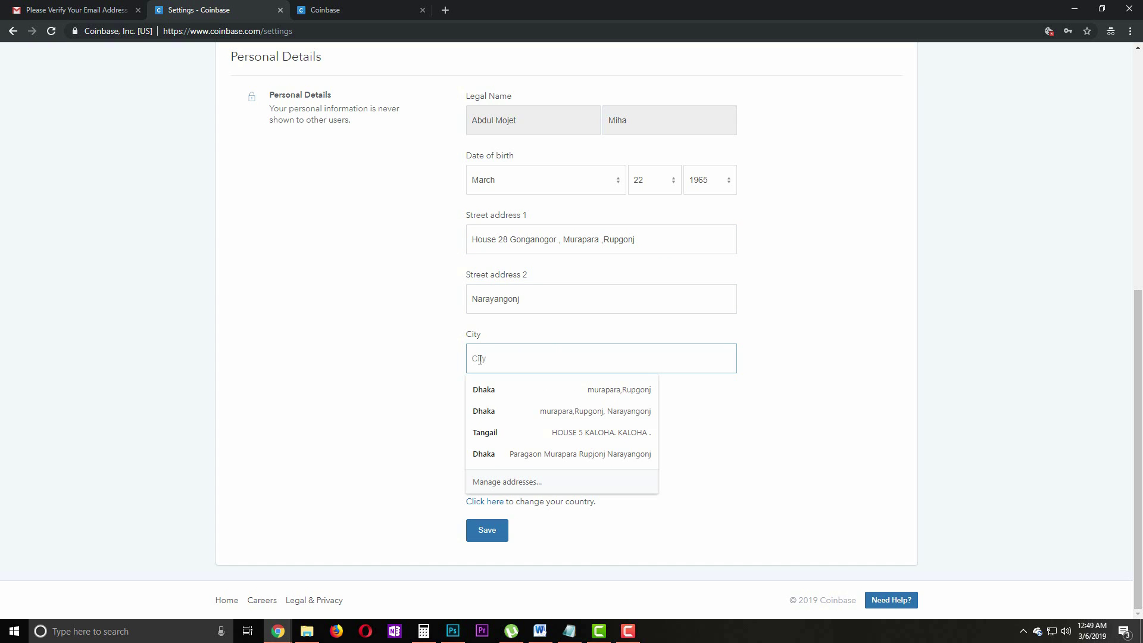
{"action": "type", "text": "Dhaka"}
{"action": "key", "text": "Tab"}
{"action": "type", "text": "1464"}
{"action": "left_click", "coordinate": [499, 482]}
{"action": "double_click", "coordinate": [478, 468]}
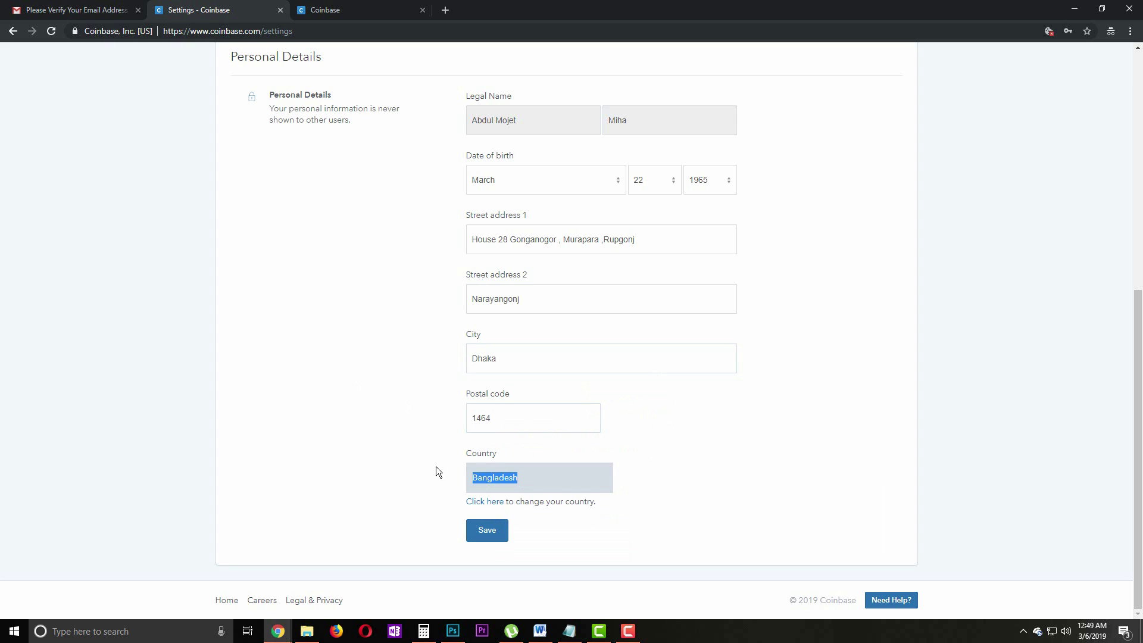
{"action": "left_click", "coordinate": [487, 533]}
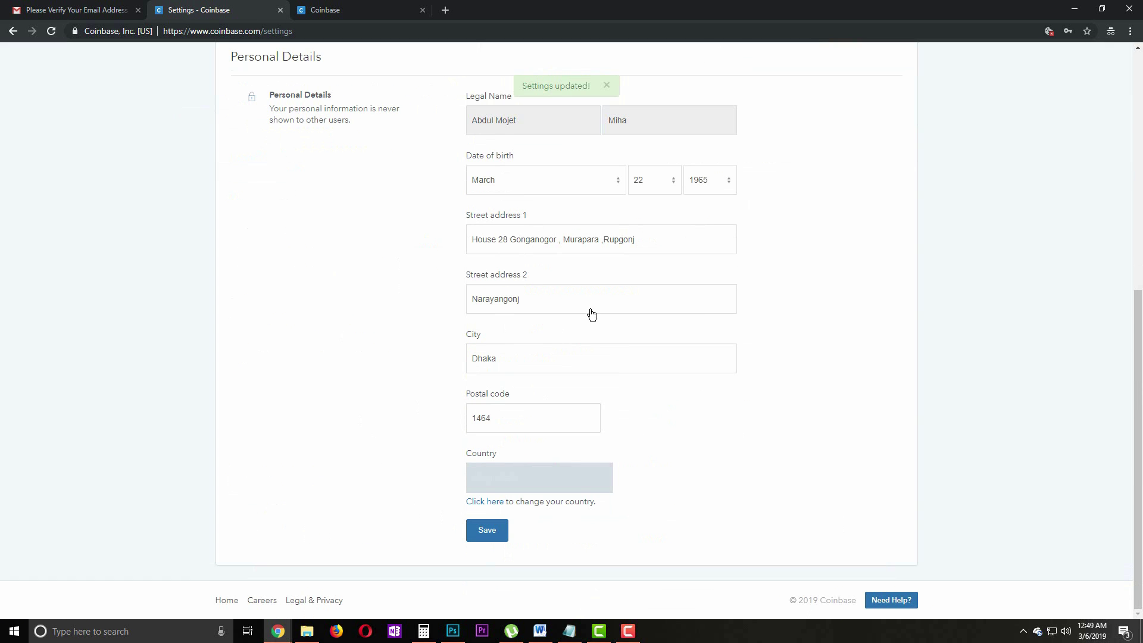
{"action": "scroll", "coordinate": [308, 364], "scroll_direction": "up", "scroll_amount": 6}
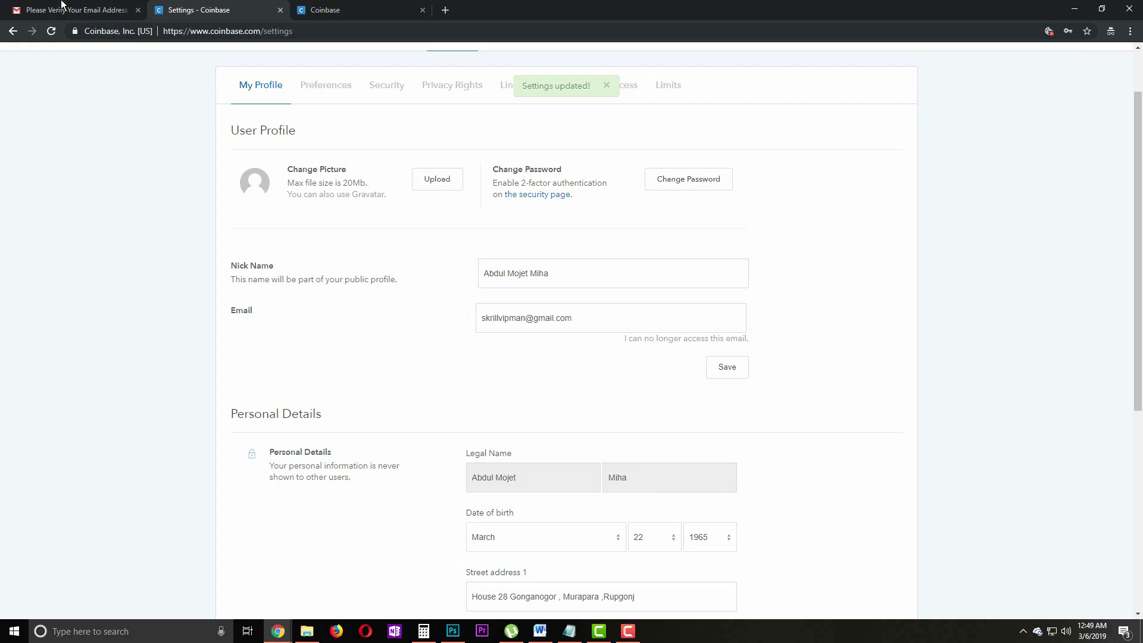
Glance at the Gmail inbox, then return to the Coinbase settings page and review the profile.
{"action": "left_click", "coordinate": [76, 10]}
{"action": "left_click", "coordinate": [50, 137]}
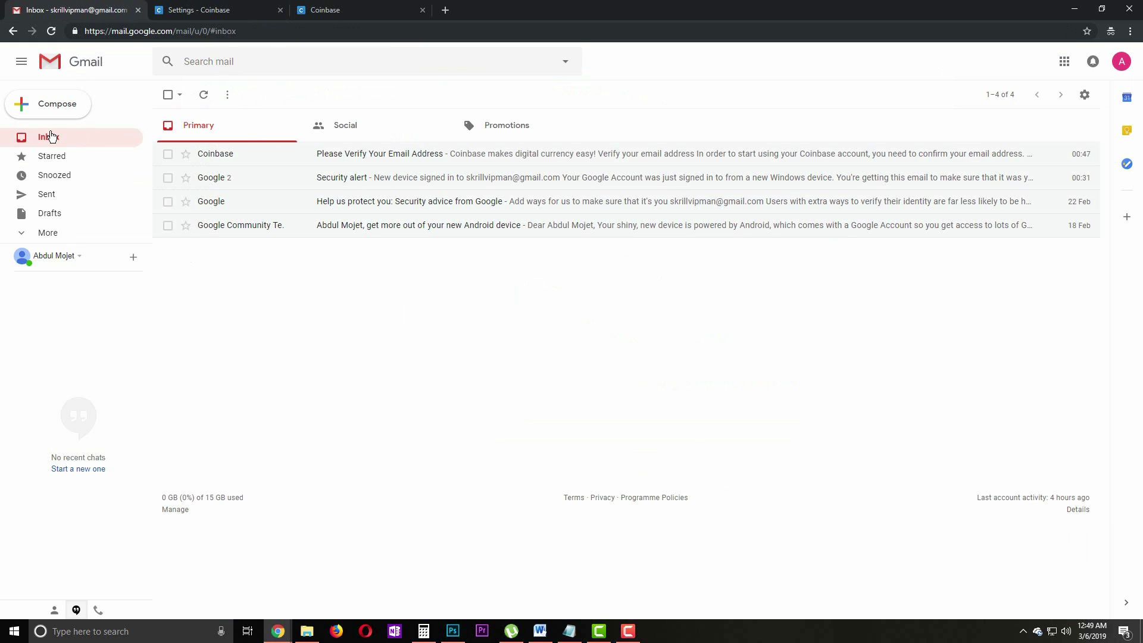
{"action": "key", "text": "ctrl+Tab"}
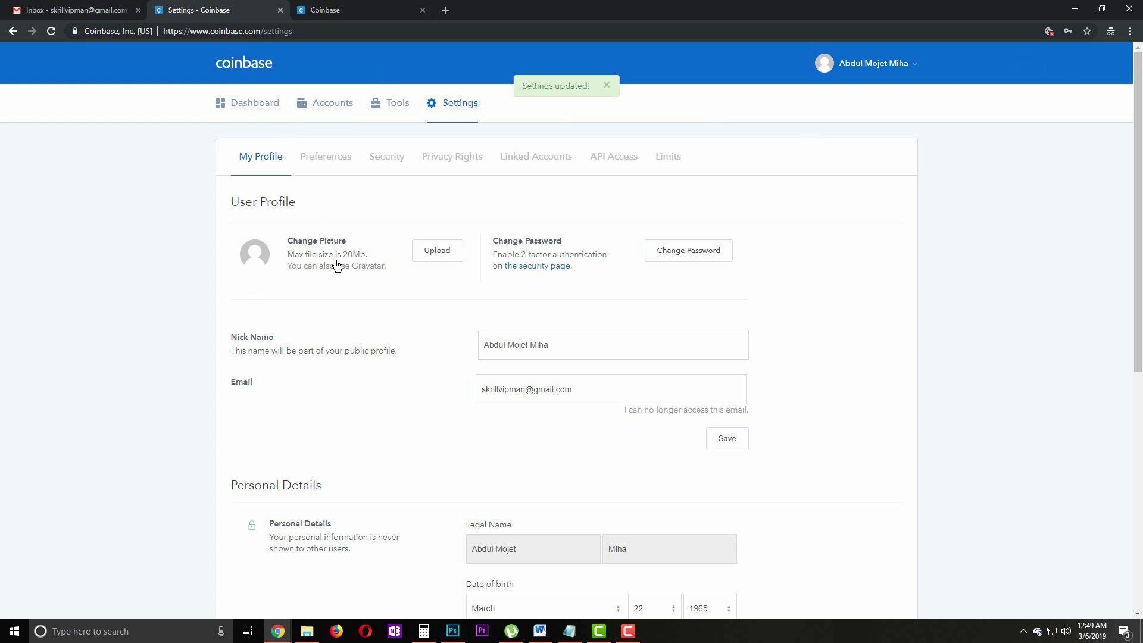
{"action": "scroll", "coordinate": [334, 262], "scroll_direction": "down", "scroll_amount": 6}
{"action": "scroll", "coordinate": [459, 360], "scroll_direction": "down", "scroll_amount": 2}
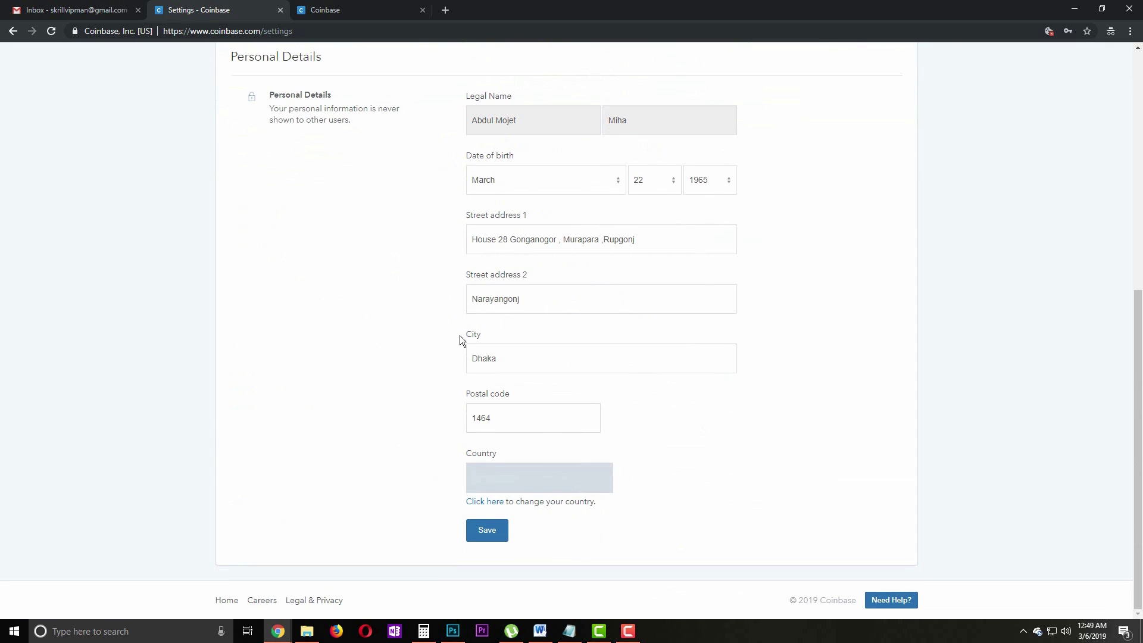
{"action": "scroll", "coordinate": [260, 224], "scroll_direction": "up", "scroll_amount": 7}
{"action": "scroll", "coordinate": [239, 233], "scroll_direction": "down", "scroll_amount": 6}
{"action": "scroll", "coordinate": [283, 248], "scroll_direction": "up", "scroll_amount": 7}
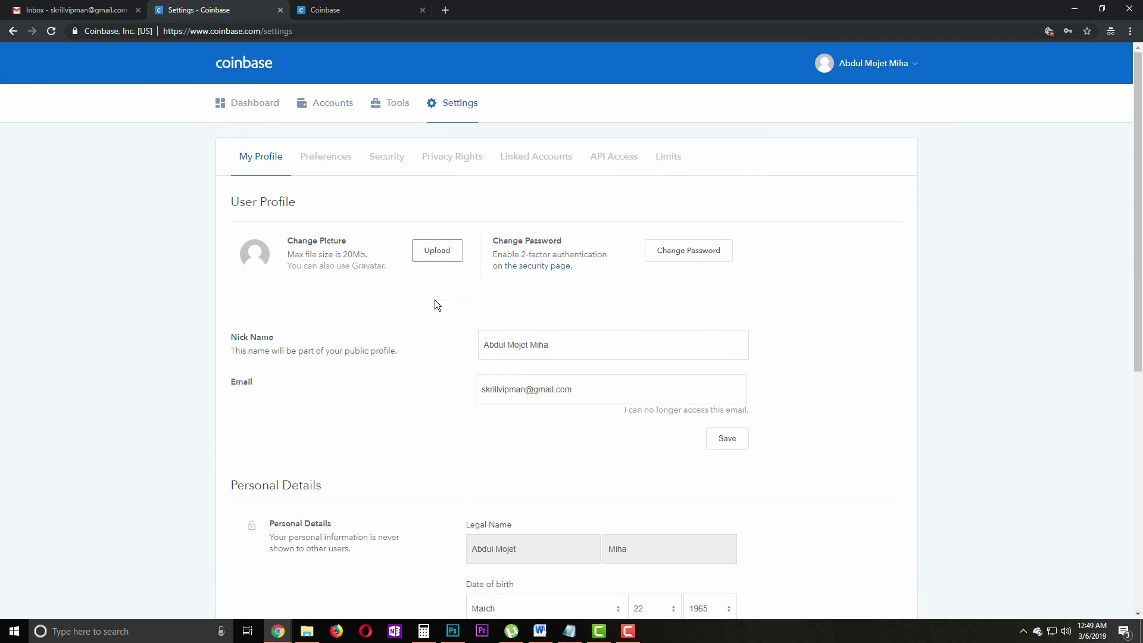
{"action": "left_click_drag", "start_coordinate": [308, 240], "coordinate": [345, 241]}
Upload a new profile picture chosen from a file.
{"action": "left_click", "coordinate": [353, 247]}
{"action": "left_click", "coordinate": [418, 252]}
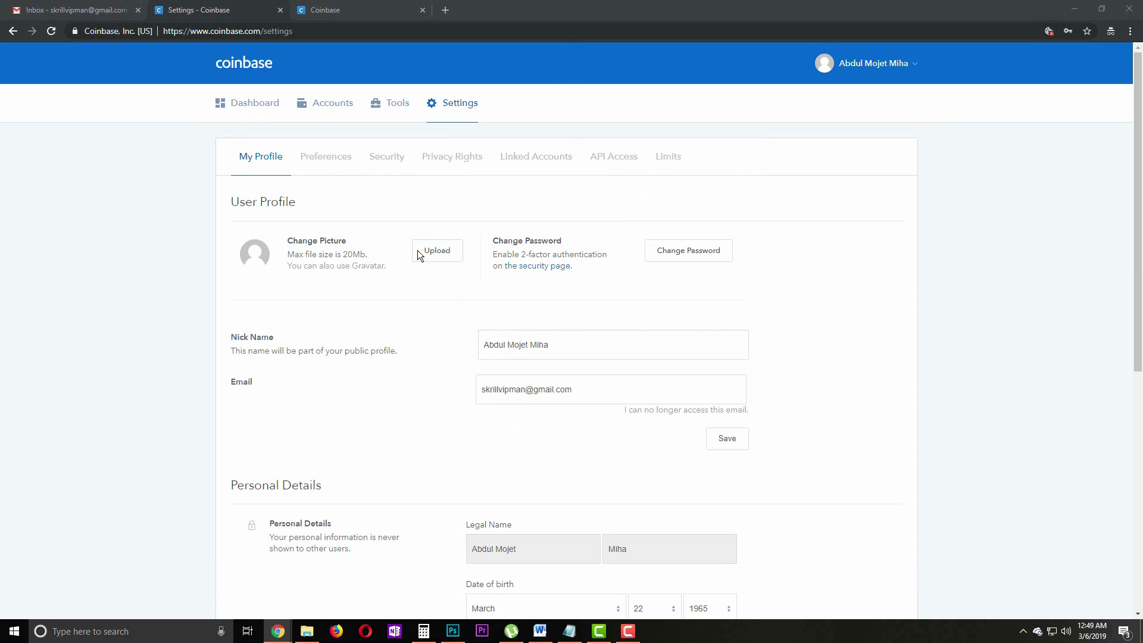
{"action": "left_click", "coordinate": [558, 9]}
{"action": "left_click", "coordinate": [428, 256]}
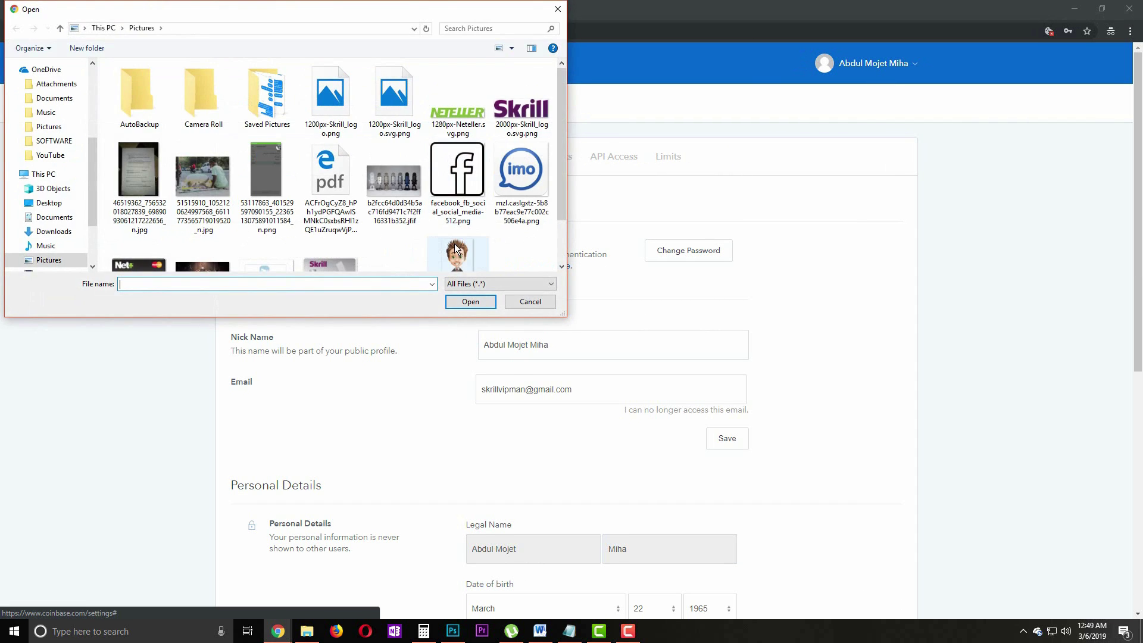
{"action": "double_click", "coordinate": [456, 253]}
Start the country change flow from the Country section.
{"action": "scroll", "coordinate": [382, 319], "scroll_direction": "down", "scroll_amount": 7}
{"action": "scroll", "coordinate": [319, 311], "scroll_direction": "up", "scroll_amount": 7}
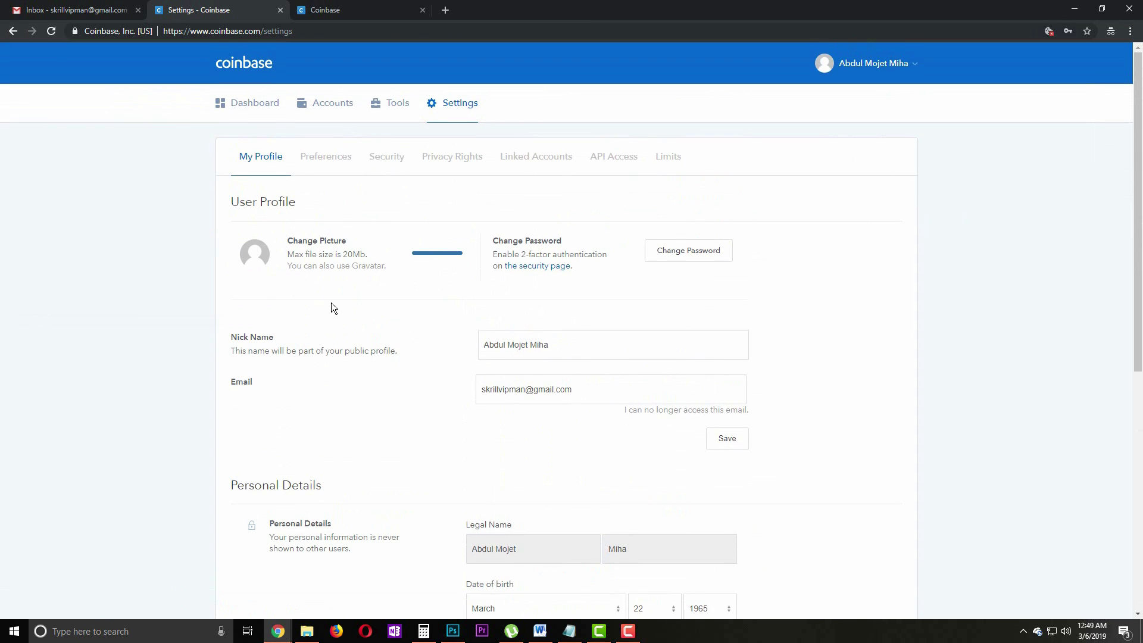
{"action": "scroll", "coordinate": [473, 484], "scroll_direction": "down", "scroll_amount": 7}
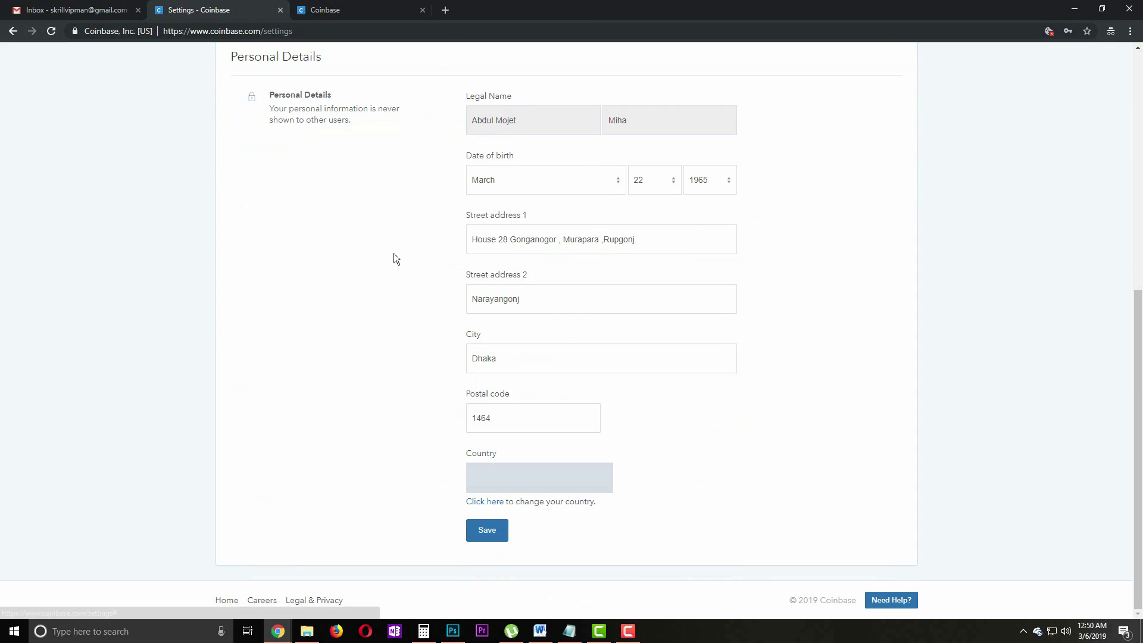
{"action": "left_click", "coordinate": [482, 503]}
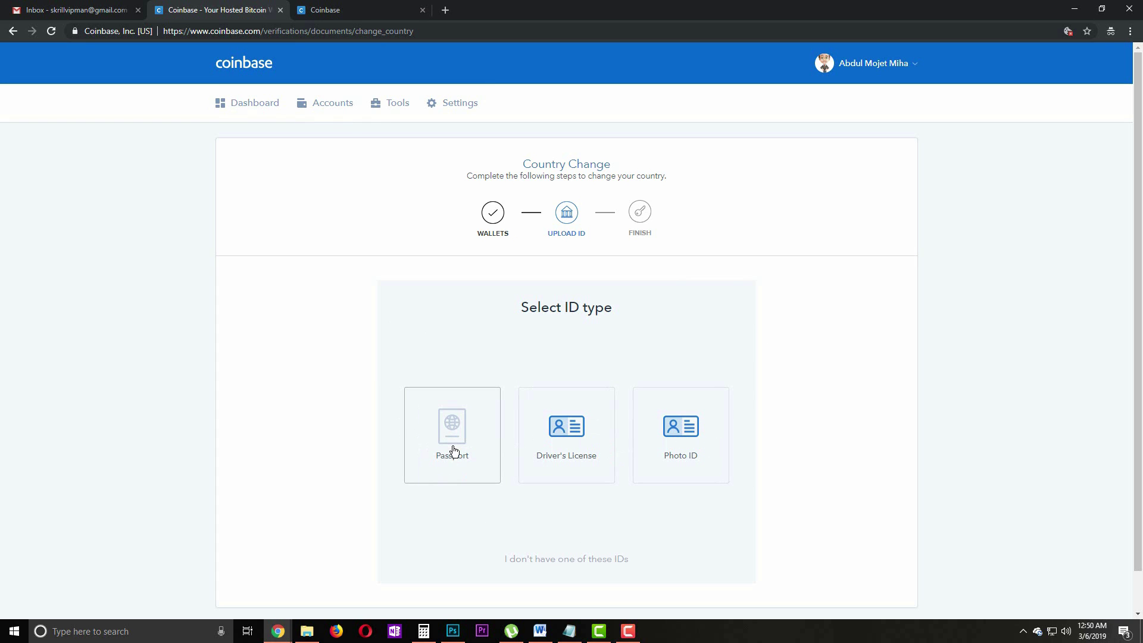
Choose Photo ID as the document type with File Upload as the method.
{"action": "left_click", "coordinate": [682, 433]}
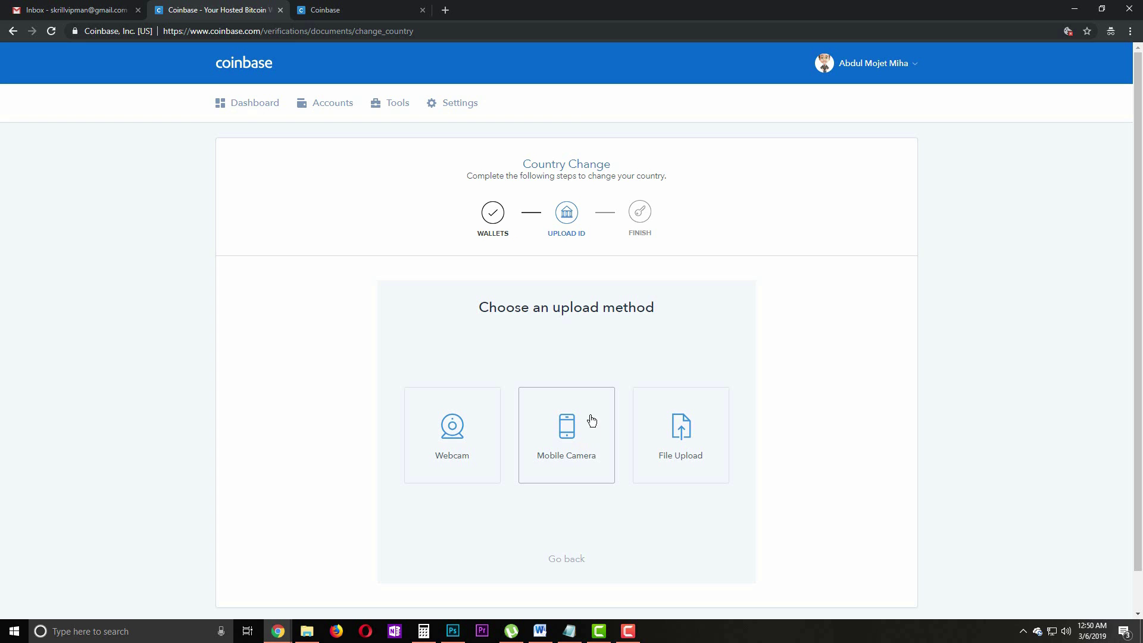
{"action": "left_click", "coordinate": [694, 432]}
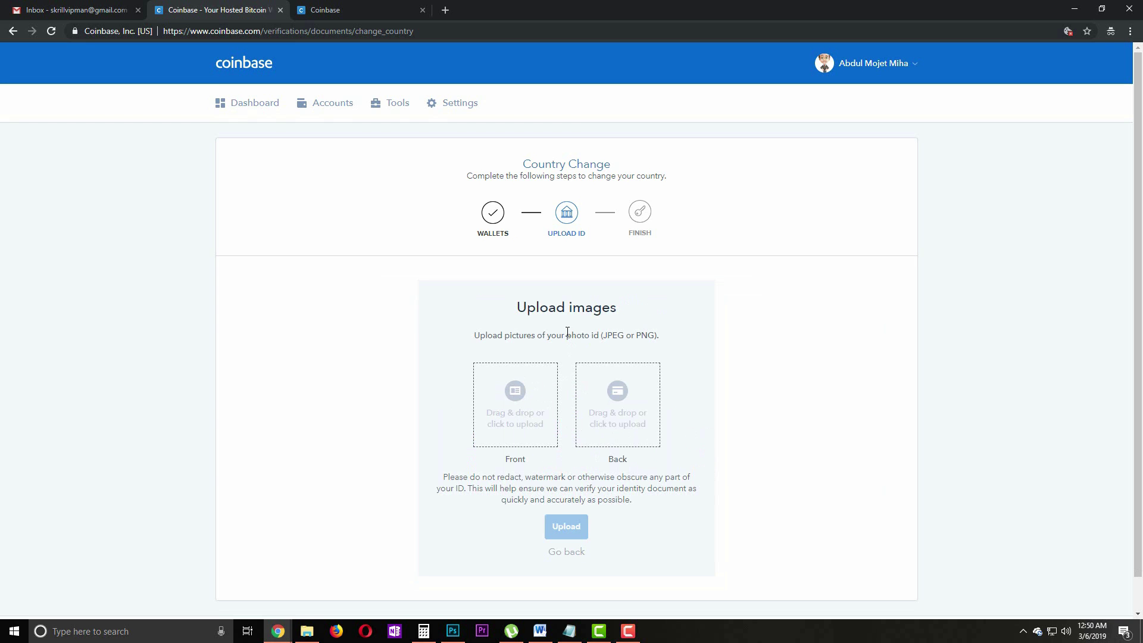
Attach ID front.jpg and ID back.jpg from the Coinbase Document folder and submit them for verification.
{"action": "left_click", "coordinate": [513, 394]}
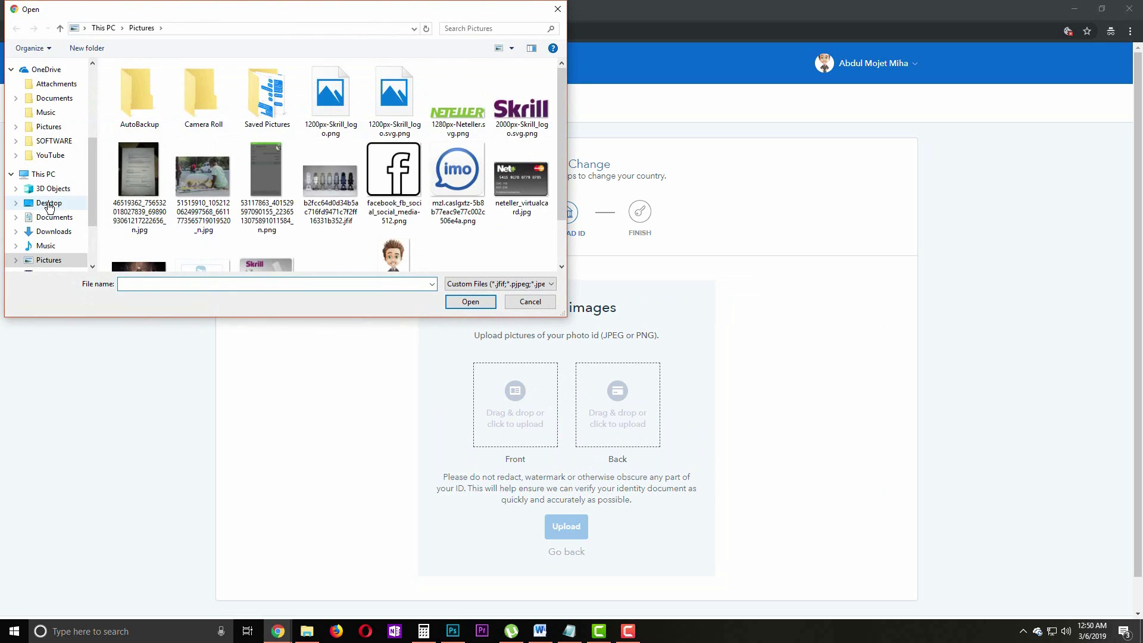
{"action": "double_click", "coordinate": [284, 106]}
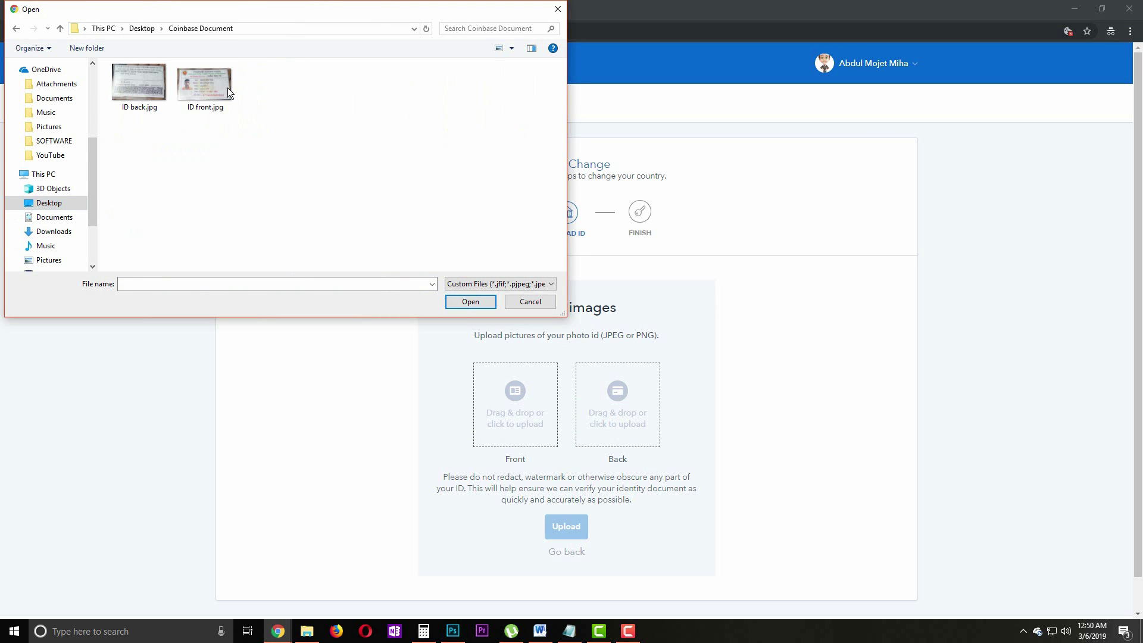
{"action": "left_click", "coordinate": [213, 86]}
{"action": "double_click", "coordinate": [213, 86]}
{"action": "left_click", "coordinate": [627, 403]}
{"action": "left_click", "coordinate": [145, 77]}
{"action": "double_click", "coordinate": [146, 78]}
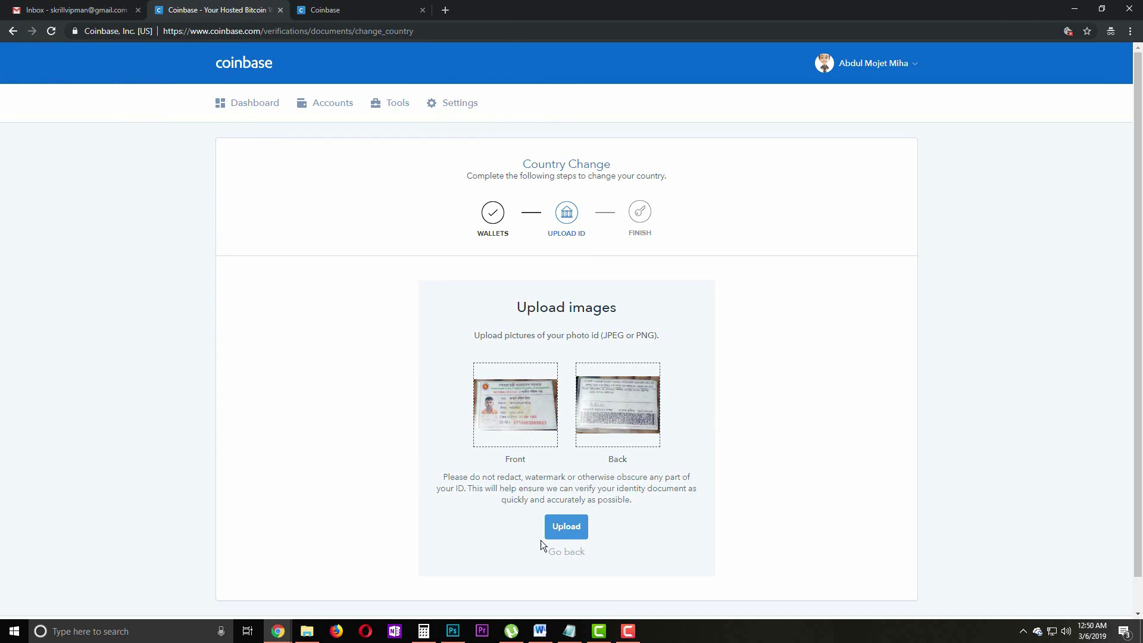
{"action": "left_click", "coordinate": [575, 527]}
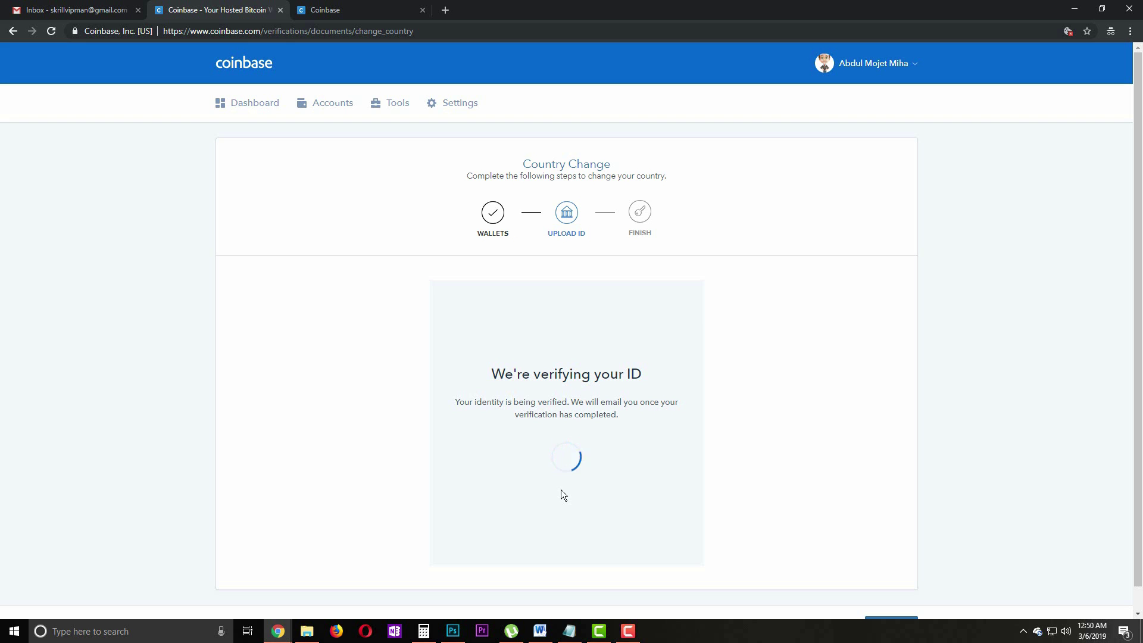
Check Gmail for a verification email, then confirm Coinbase still reads 'Verification still processing'.
{"action": "left_click", "coordinate": [50, 11]}
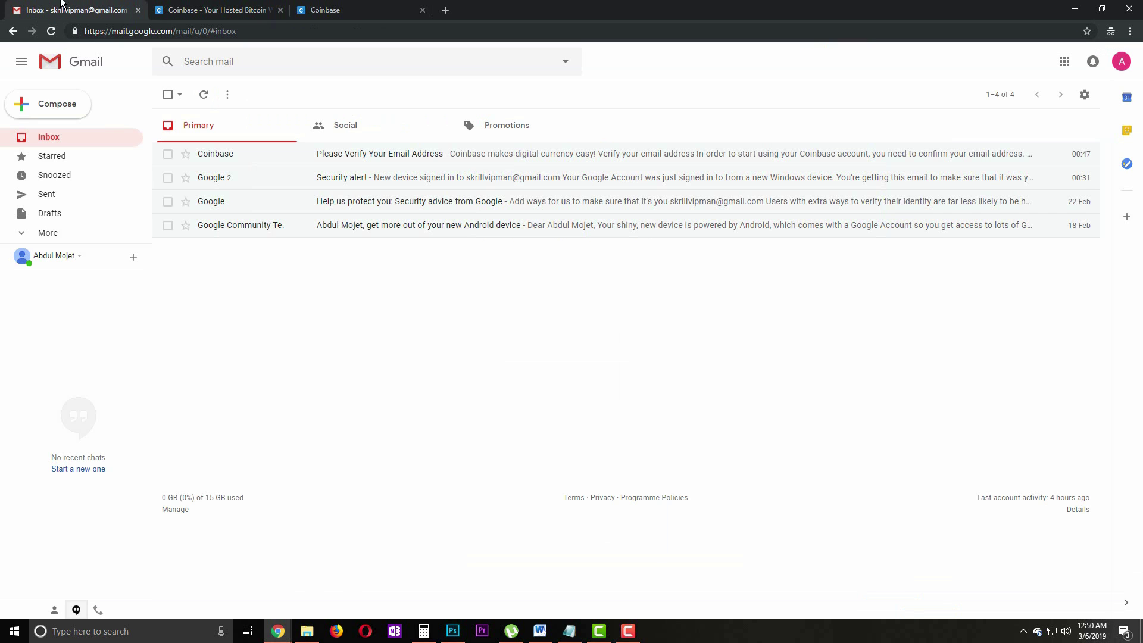
{"action": "left_click", "coordinate": [197, 10]}
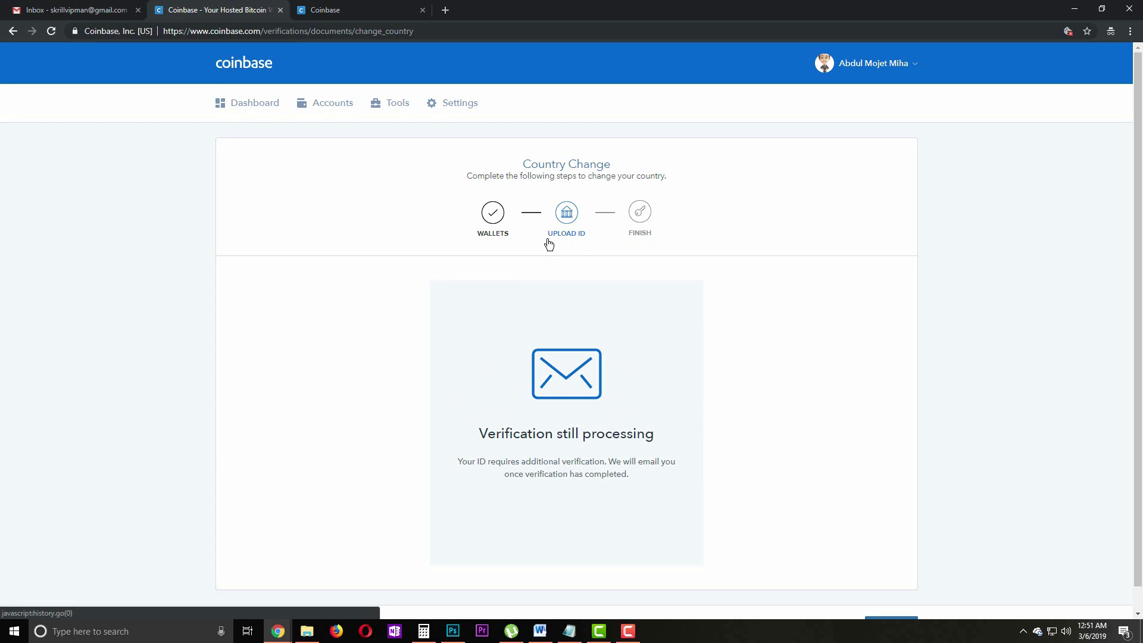
{"action": "left_click_drag", "start_coordinate": [481, 434], "coordinate": [662, 443]}
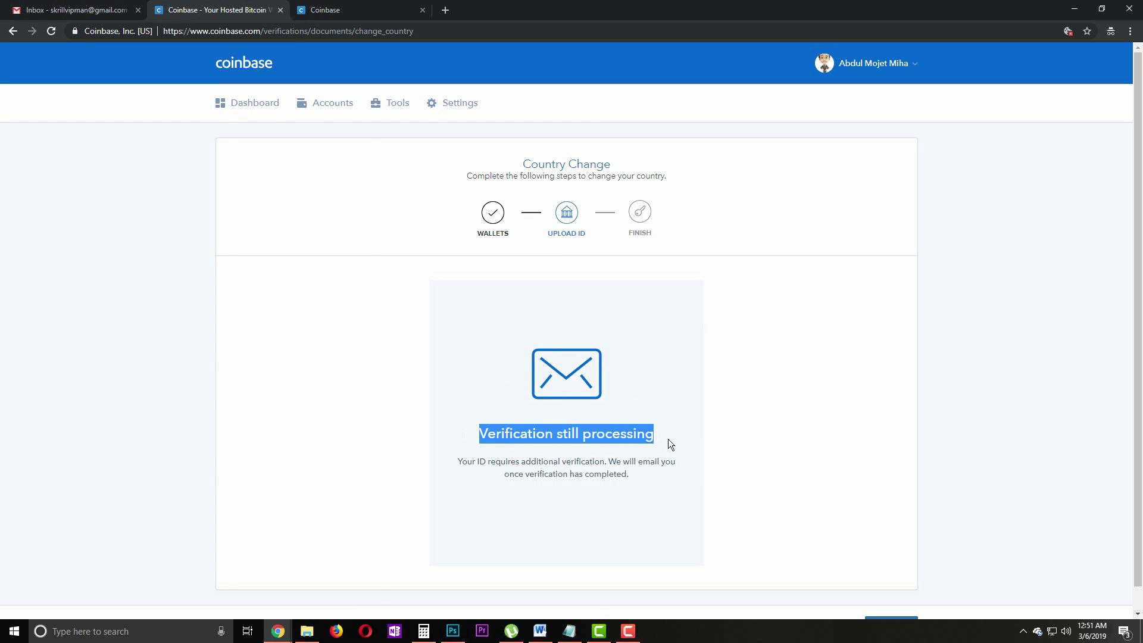
{"action": "left_click", "coordinate": [519, 474]}
{"action": "left_click_drag", "start_coordinate": [547, 474], "coordinate": [661, 476]}
{"action": "left_click", "coordinate": [585, 486]}
Glance at the inbox again, then go to the Tools Addresses page for the BTC Wallet.
{"action": "key", "text": "ctrl+shift+Tab"}
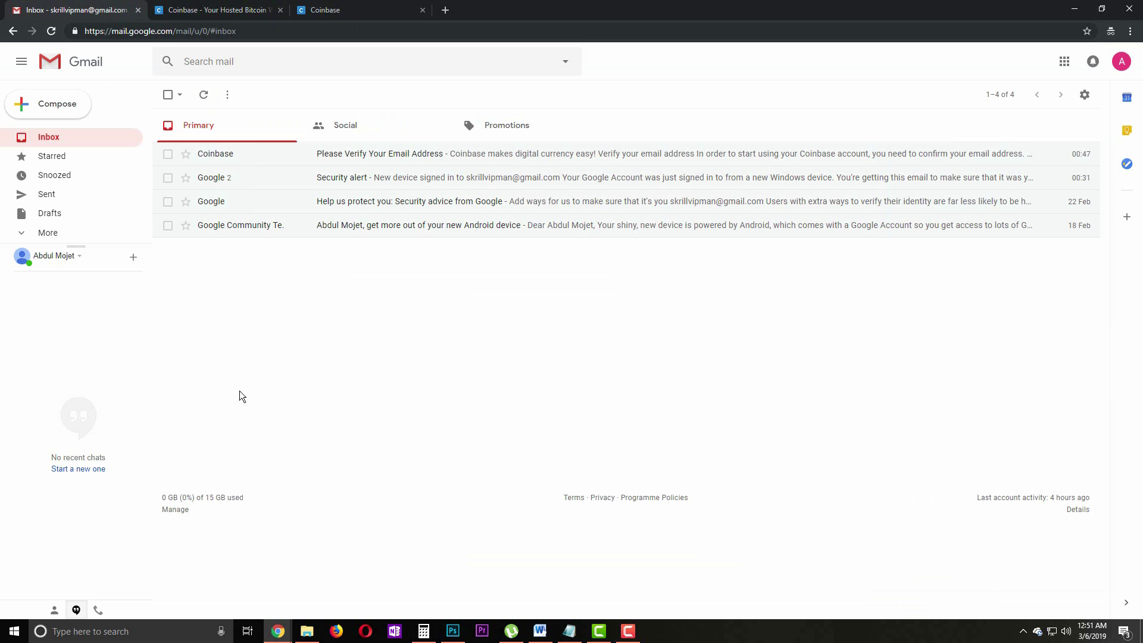
{"action": "key", "text": "ctrl+Tab"}
{"action": "scroll", "coordinate": [587, 417], "scroll_direction": "down", "scroll_amount": 1}
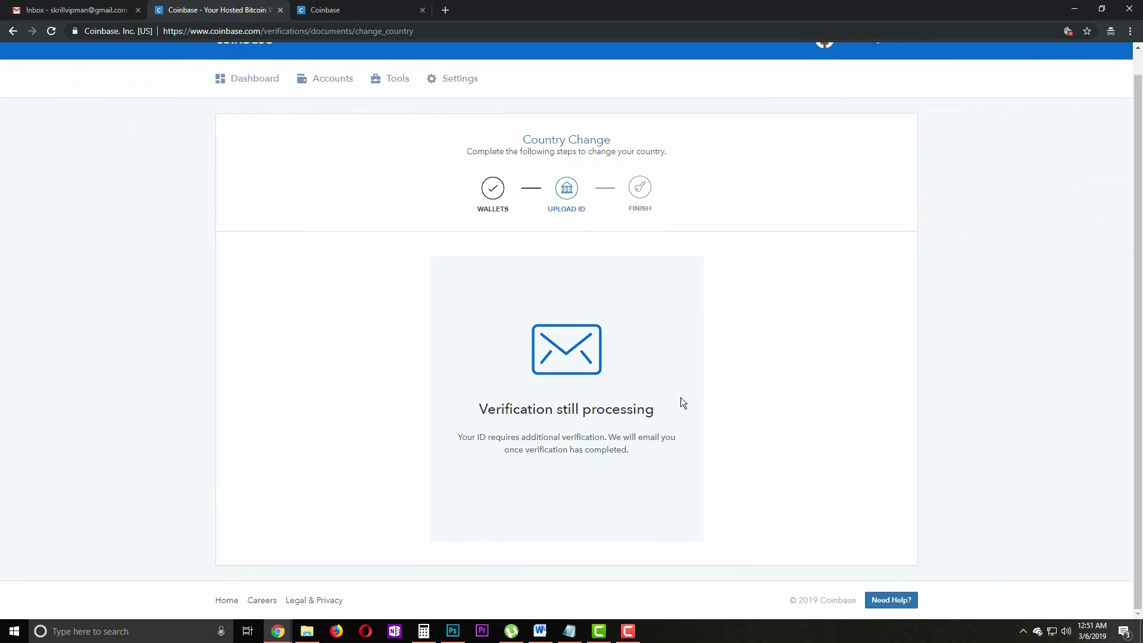
{"action": "scroll", "coordinate": [682, 401], "scroll_direction": "up", "scroll_amount": 1}
{"action": "left_click", "coordinate": [390, 103]}
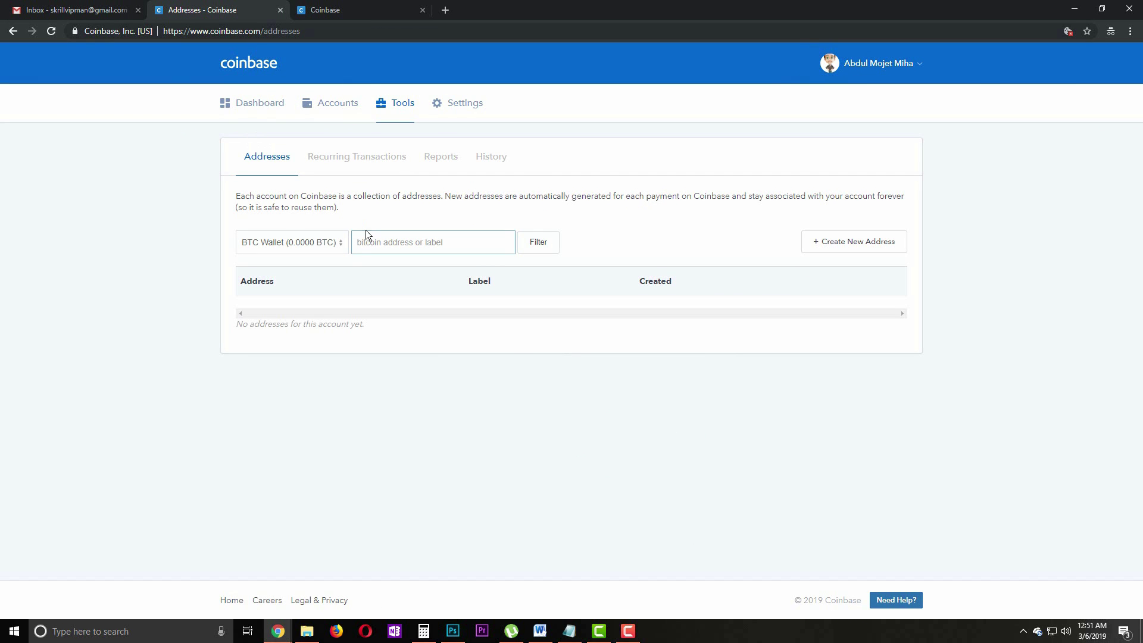
Generate a new receive address for the BTC Wallet.
{"action": "left_click", "coordinate": [330, 241]}
{"action": "left_click", "coordinate": [324, 241]}
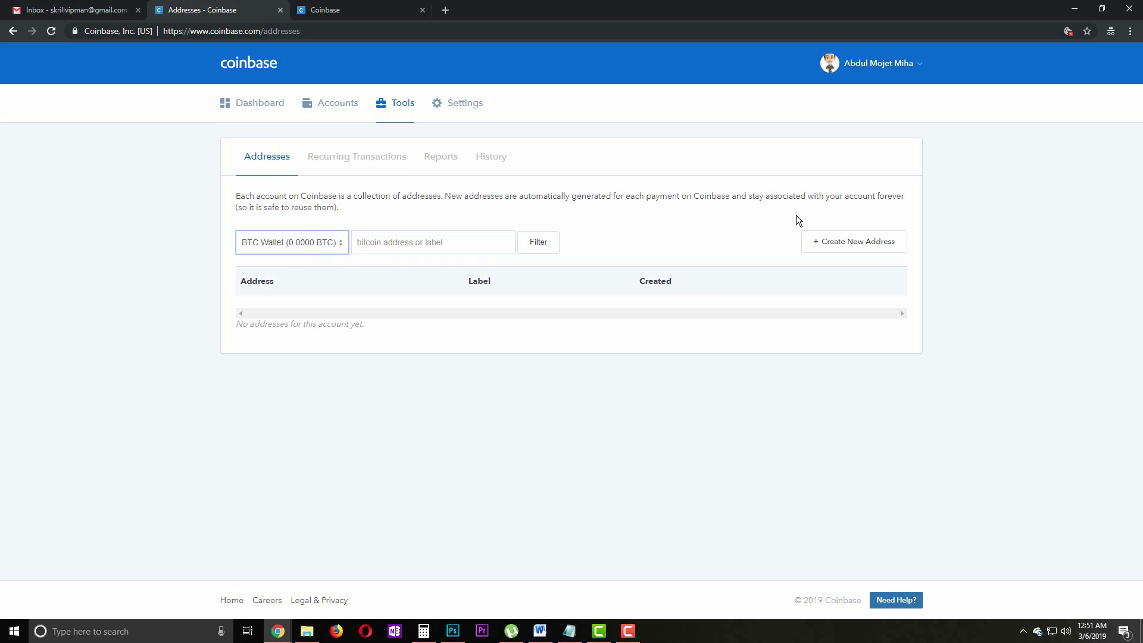
{"action": "left_click", "coordinate": [835, 244]}
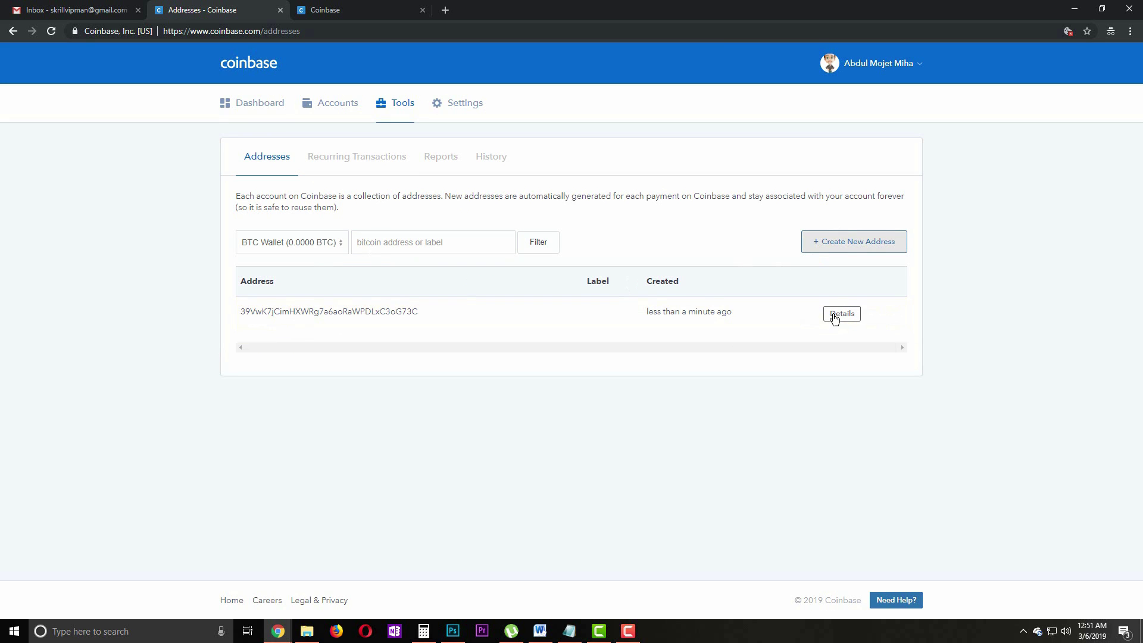
Select the new BTC address text, then return to the account Dashboard.
{"action": "left_click", "coordinate": [417, 309]}
{"action": "left_click_drag", "start_coordinate": [377, 309], "coordinate": [235, 308]}
{"action": "left_click", "coordinate": [383, 327]}
{"action": "left_click_drag", "start_coordinate": [419, 310], "coordinate": [237, 311]}
{"action": "left_click", "coordinate": [237, 311]}
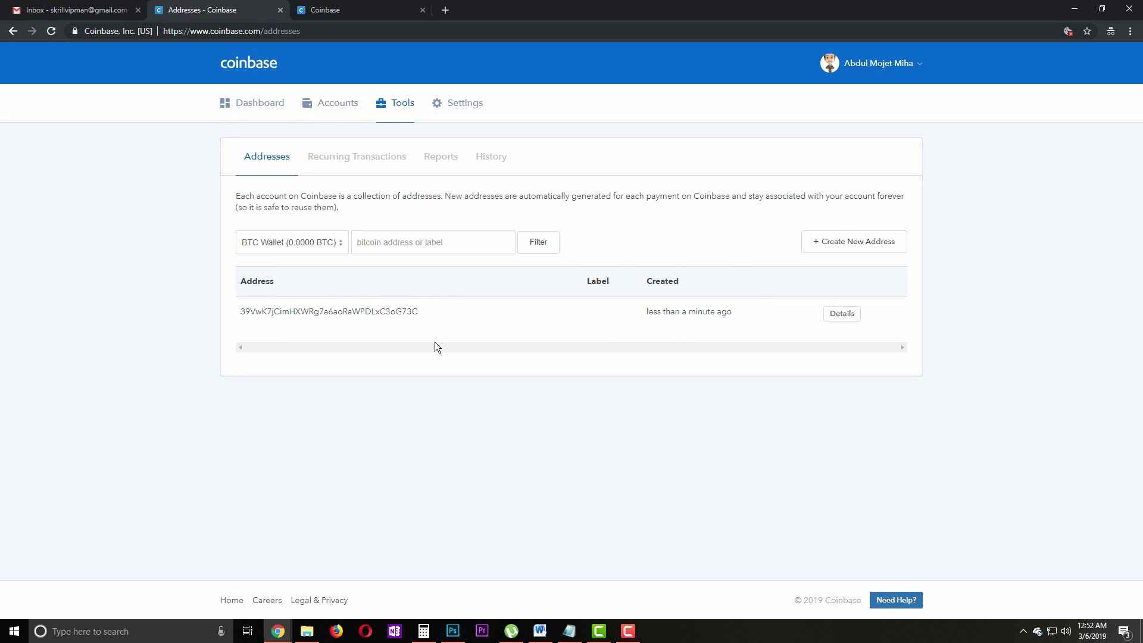
{"action": "left_click", "coordinate": [268, 108]}
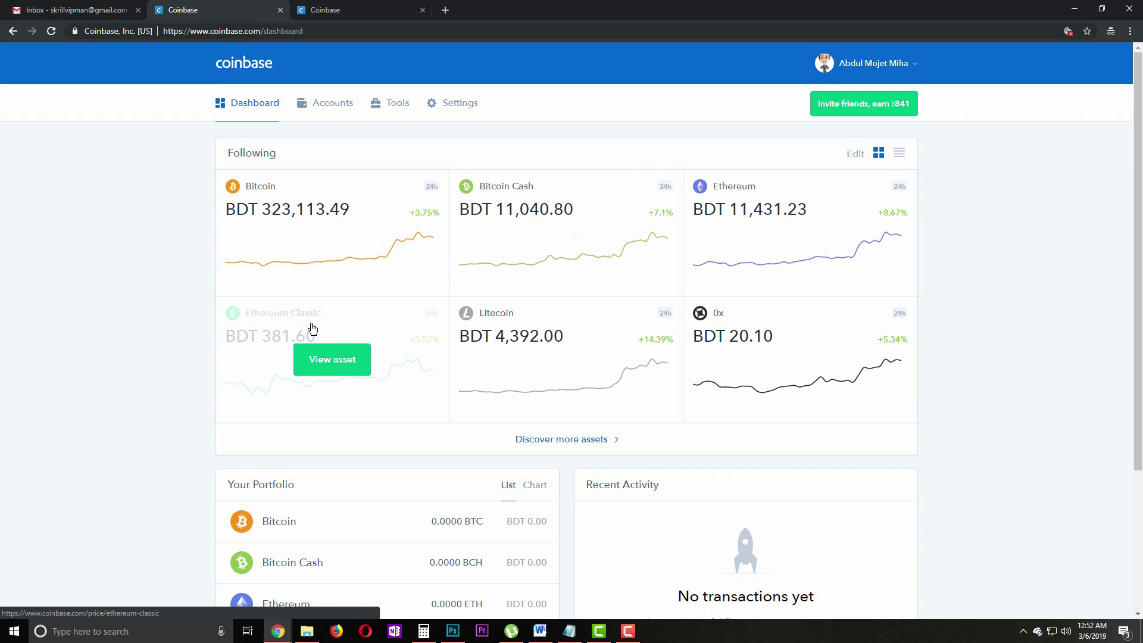
Check the Dashboard's total balance of BDT 0.00.
{"action": "scroll", "coordinate": [406, 454], "scroll_direction": "down", "scroll_amount": 3}
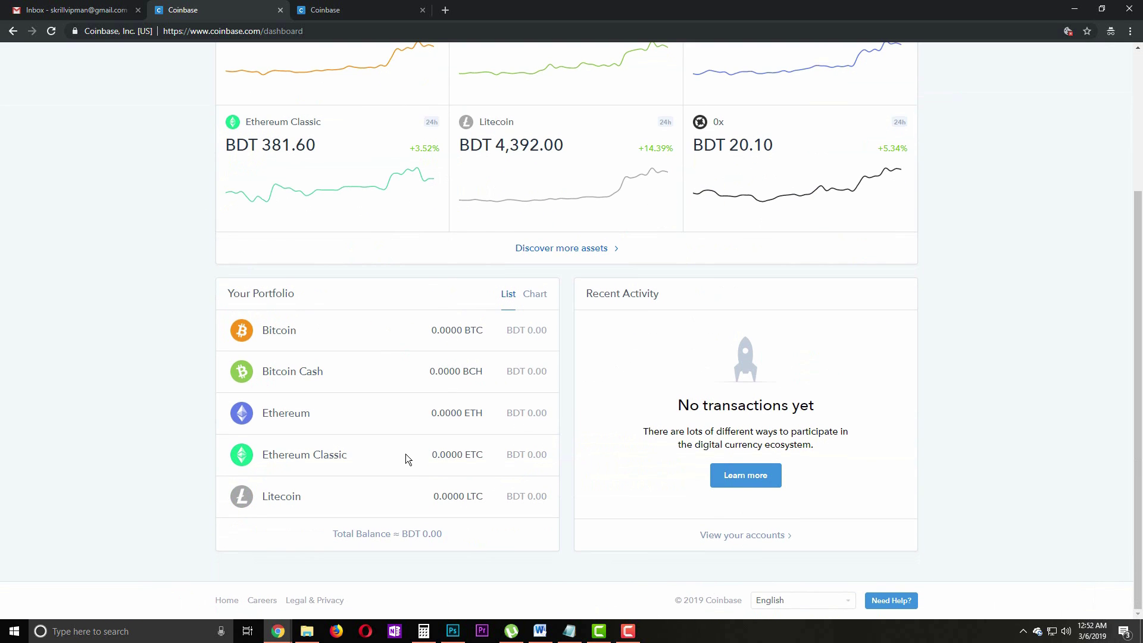
{"action": "left_click_drag", "start_coordinate": [343, 534], "coordinate": [507, 535]}
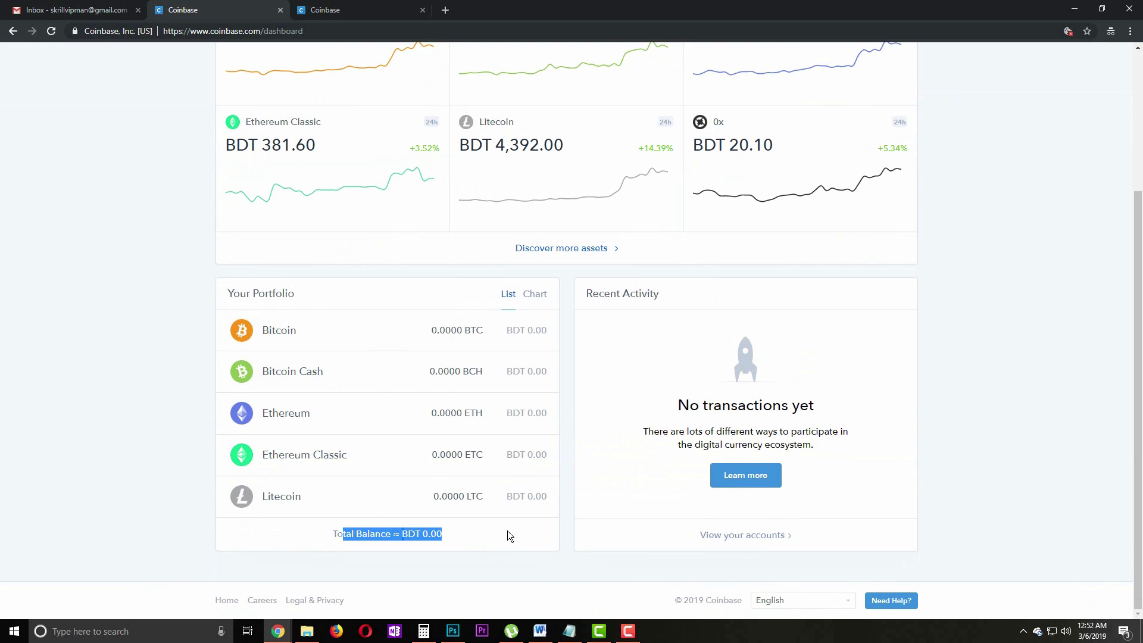
{"action": "scroll", "coordinate": [955, 194], "scroll_direction": "up", "scroll_amount": 3}
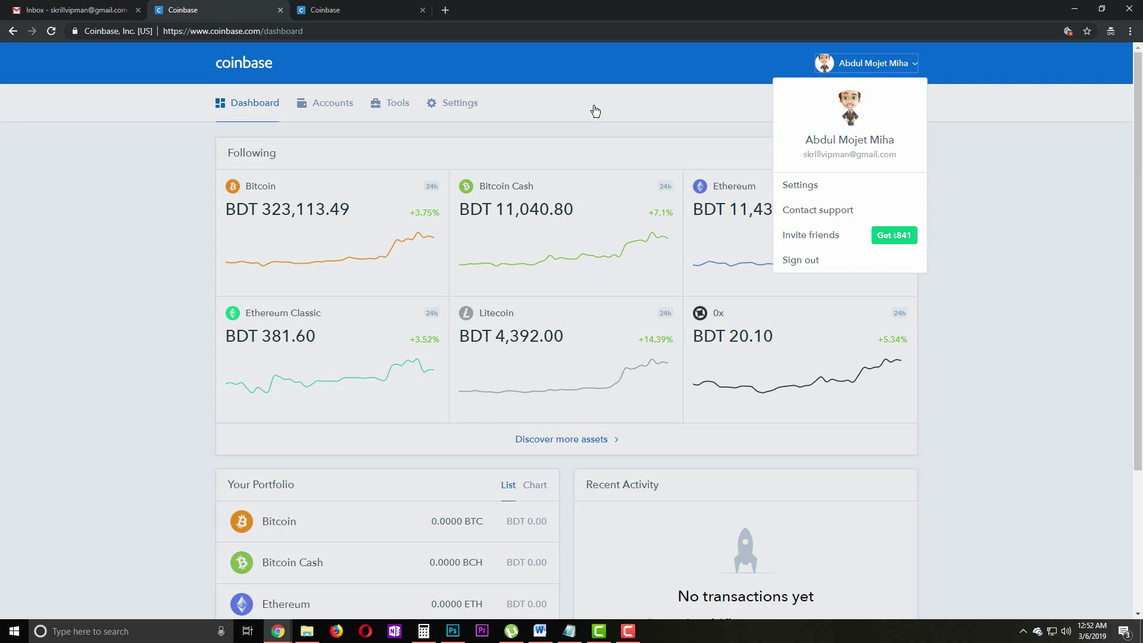
Browse the profile menu, Tools and Accounts pages to review the zero-balance wallets.
{"action": "left_click", "coordinate": [598, 106]}
{"action": "left_click", "coordinate": [403, 105]}
{"action": "left_click", "coordinate": [327, 107]}
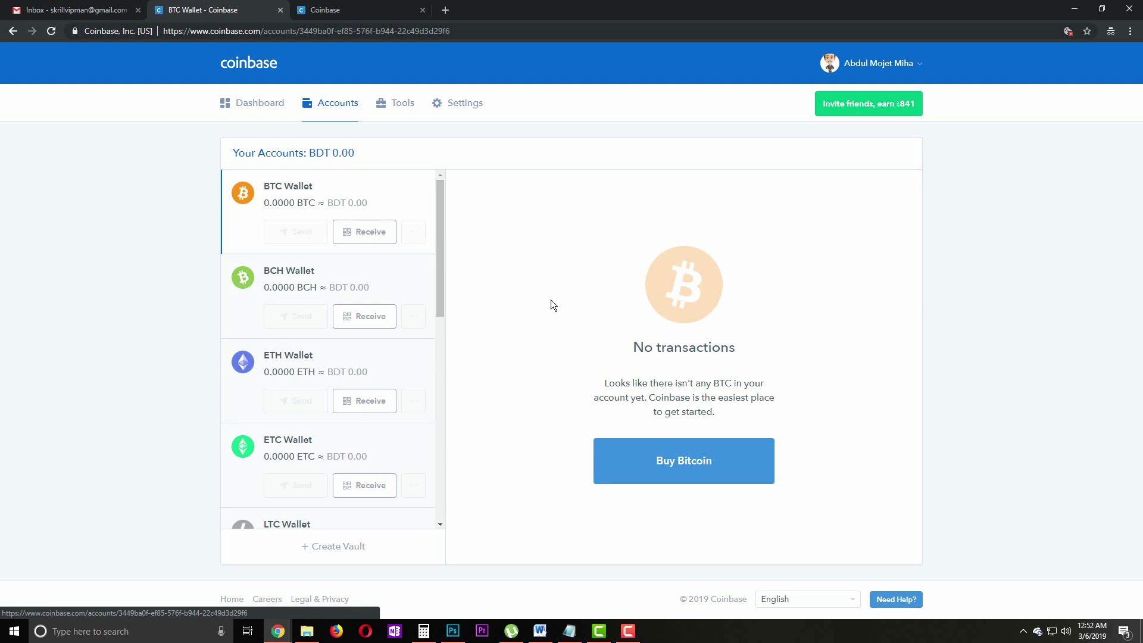
{"action": "scroll", "coordinate": [377, 370], "scroll_direction": "down", "scroll_amount": 7}
{"action": "scroll", "coordinate": [384, 361], "scroll_direction": "up", "scroll_amount": 7}
Return to the Dashboard, then switch to Gmail showing the 'Your account has been verified' email.
{"action": "left_click", "coordinate": [250, 112]}
{"action": "scroll", "coordinate": [401, 357], "scroll_direction": "down", "scroll_amount": 3}
{"action": "scroll", "coordinate": [402, 357], "scroll_direction": "up", "scroll_amount": 3}
{"action": "scroll", "coordinate": [620, 388], "scroll_direction": "down", "scroll_amount": 3}
{"action": "scroll", "coordinate": [332, 380], "scroll_direction": "up", "scroll_amount": 3}
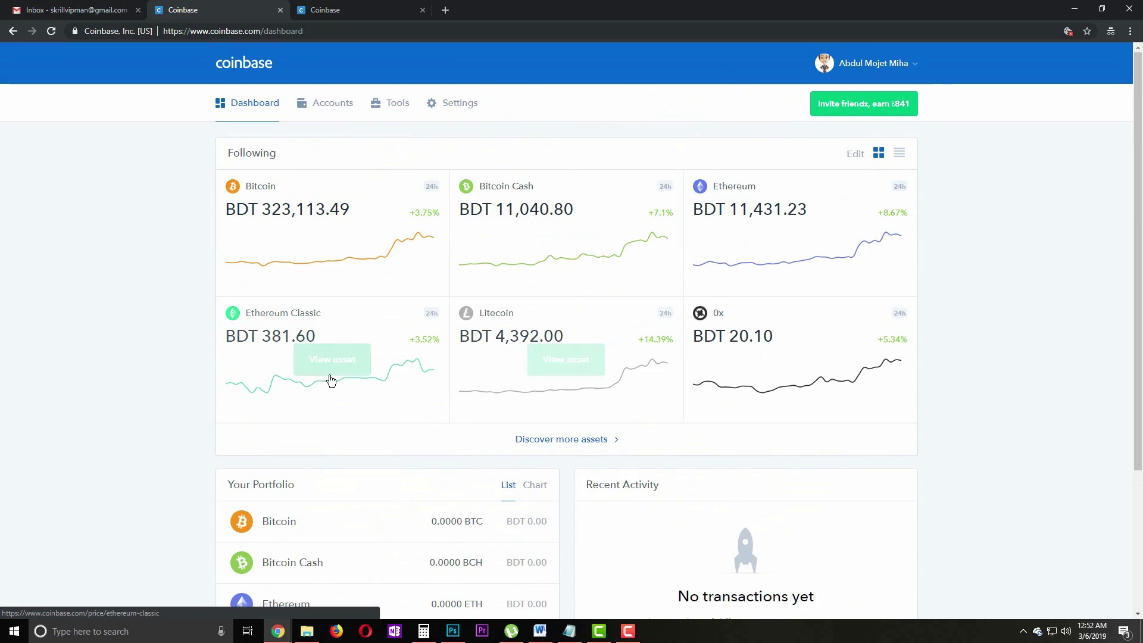
{"action": "left_click", "coordinate": [74, 9]}
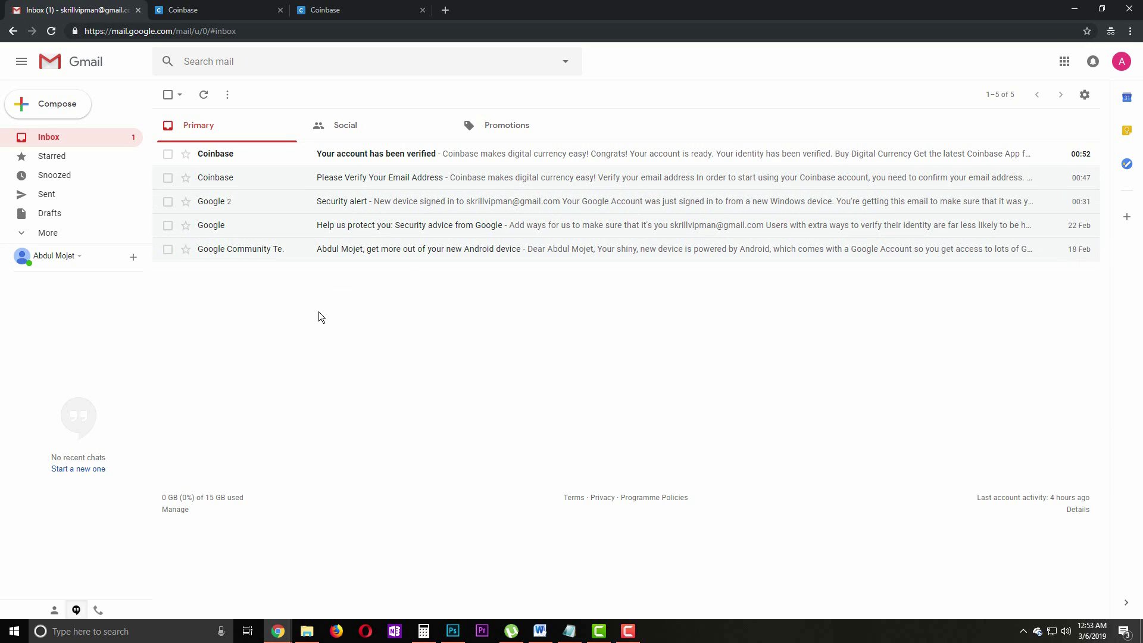
Look over the other Coinbase tabs, including the Dashboard and profile settings.
{"action": "left_click", "coordinate": [369, 9]}
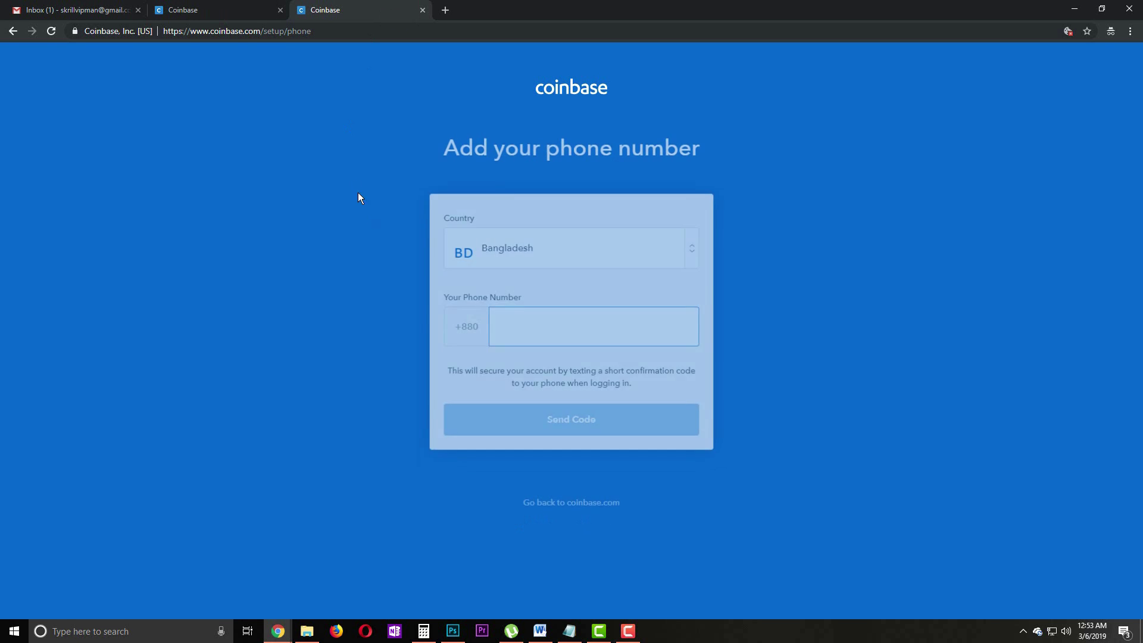
{"action": "left_click", "coordinate": [248, 5]}
{"action": "scroll", "coordinate": [605, 196], "scroll_direction": "down", "scroll_amount": 3}
{"action": "scroll", "coordinate": [353, 383], "scroll_direction": "up", "scroll_amount": 3}
{"action": "left_click", "coordinate": [451, 111]}
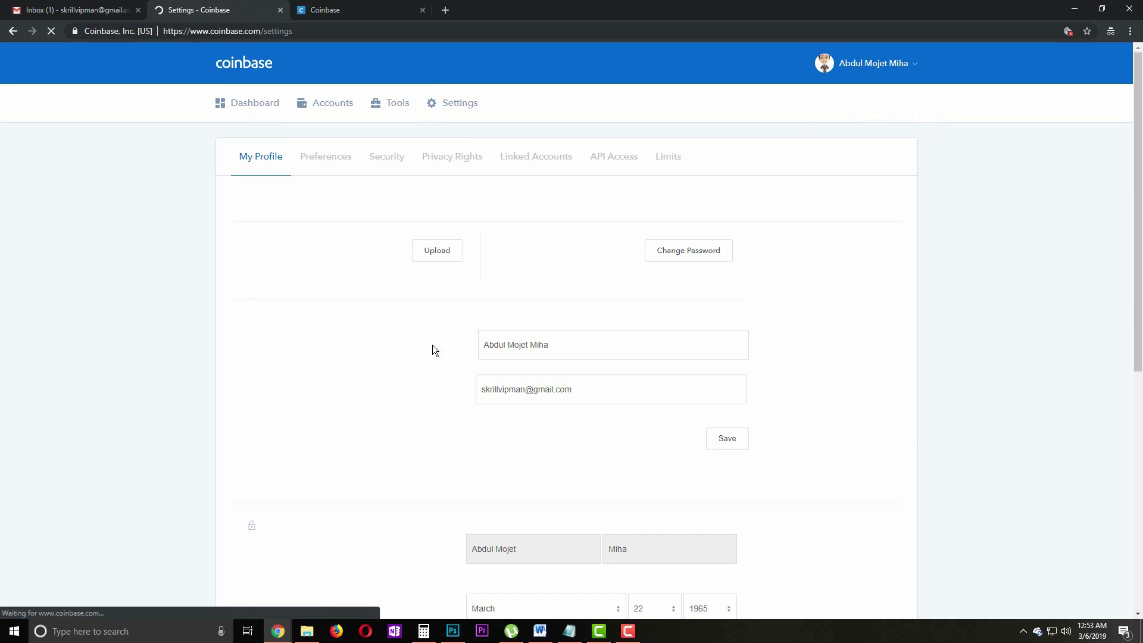
{"action": "scroll", "coordinate": [427, 444], "scroll_direction": "down", "scroll_amount": 7}
{"action": "scroll", "coordinate": [442, 427], "scroll_direction": "up", "scroll_amount": 7}
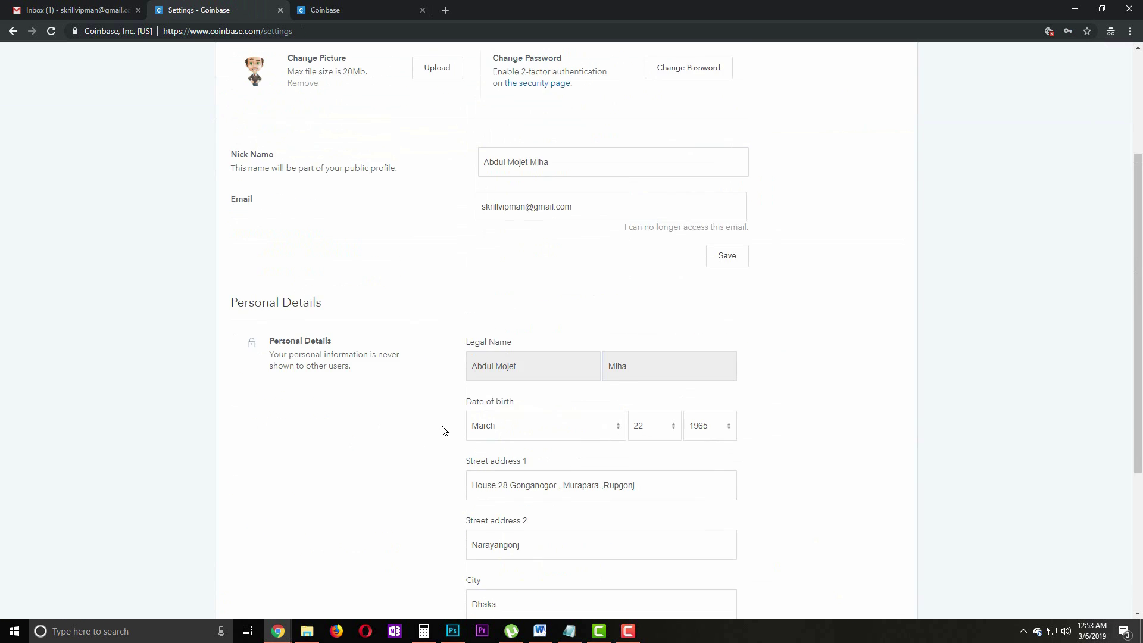
Open the 'Your account has been verified' email and follow its Buy Digital Currency link.
{"action": "left_click", "coordinate": [72, 9]}
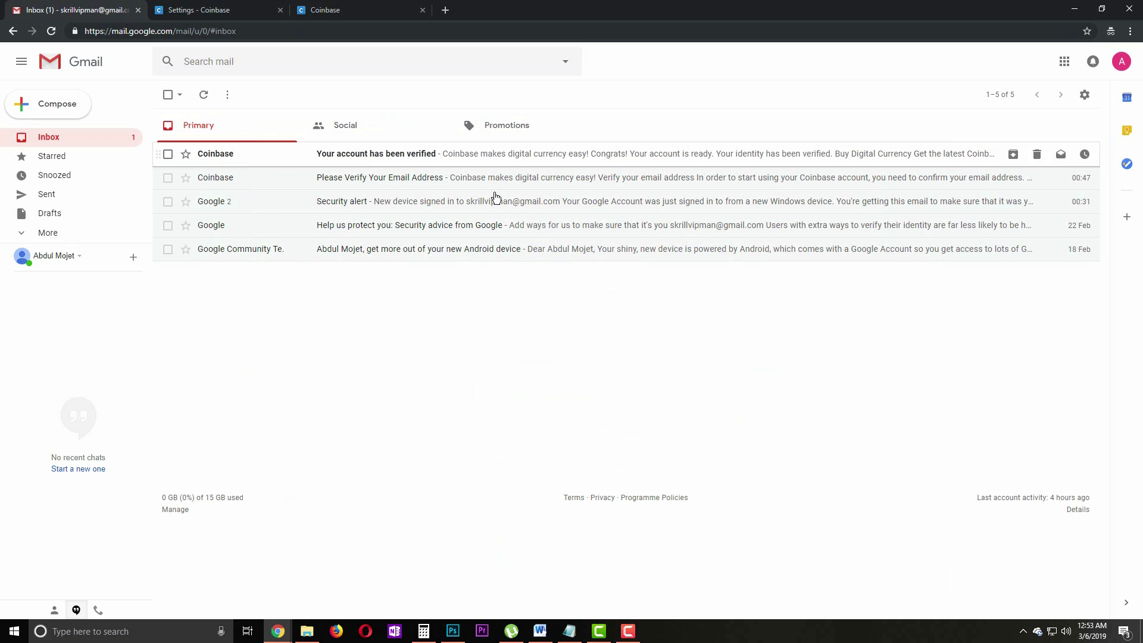
{"action": "left_click", "coordinate": [505, 158]}
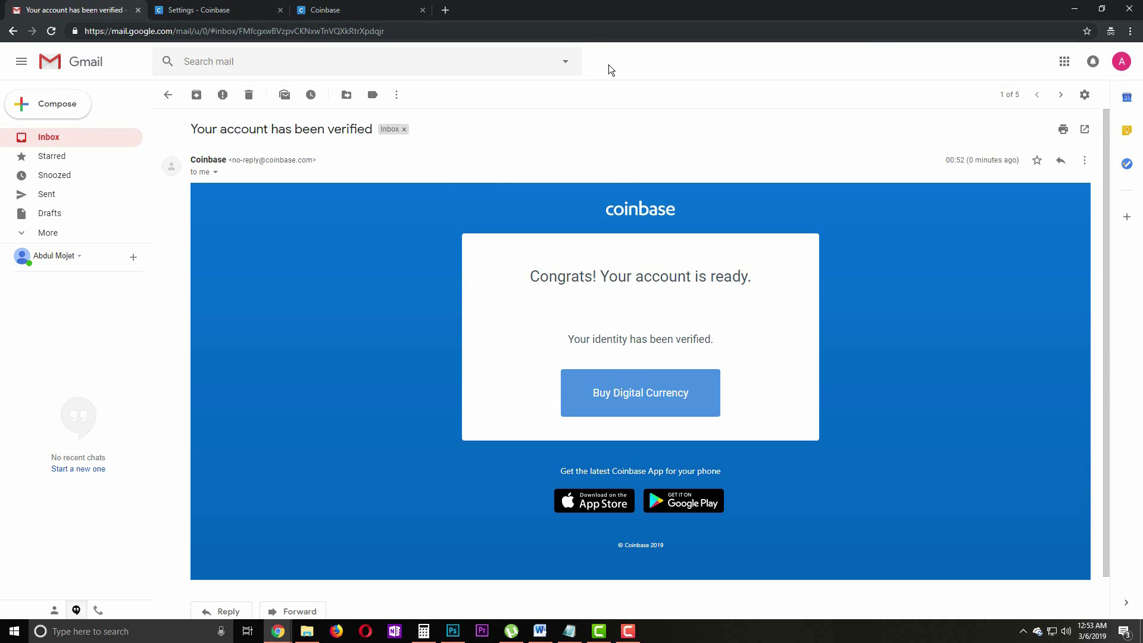
{"action": "left_click", "coordinate": [592, 384]}
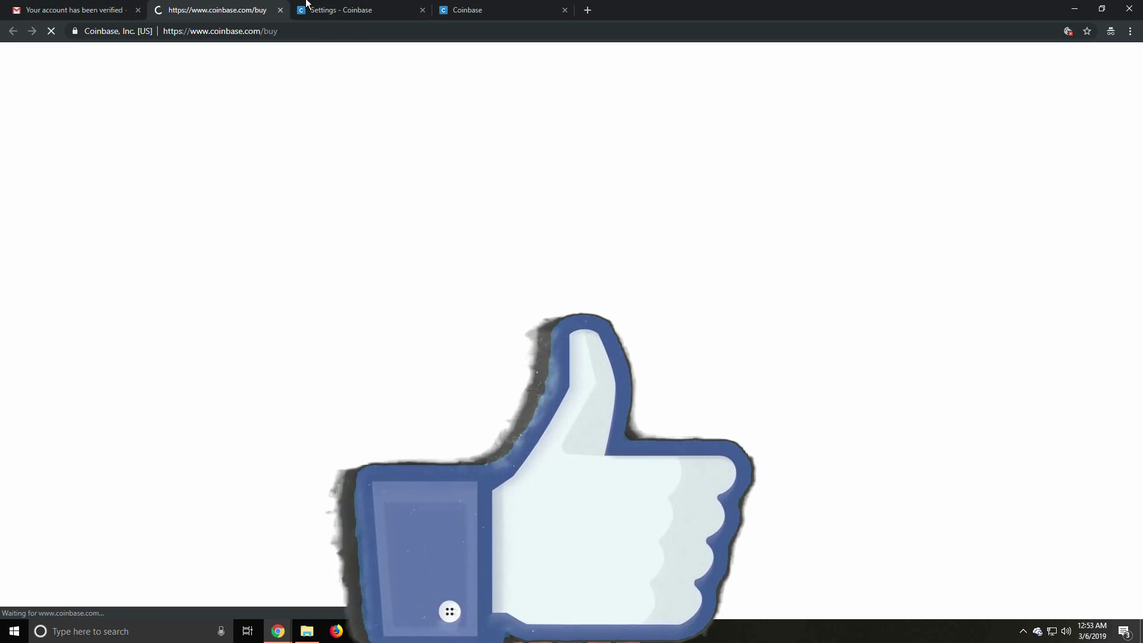
{"action": "left_click", "coordinate": [322, 8]}
{"action": "left_click", "coordinate": [230, 9]}
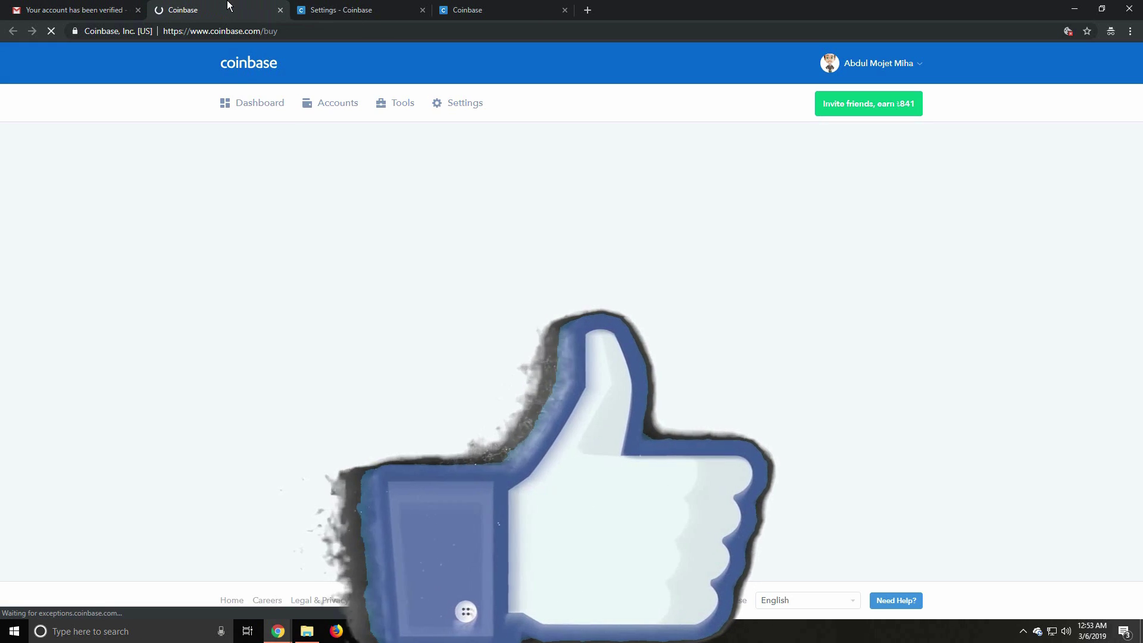